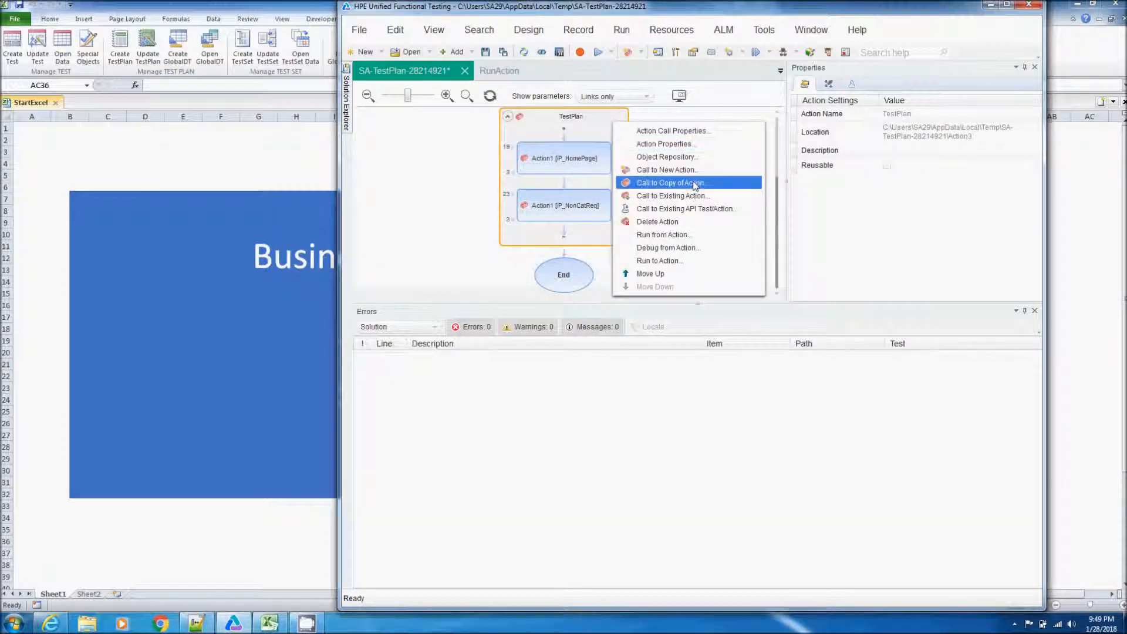
Insert a call to the existing Action1 of test iP_NonCatReq_ShoppingCart into TestPlan and collapse the Errors pane.
{"action": "left_click", "coordinate": [699, 196]}
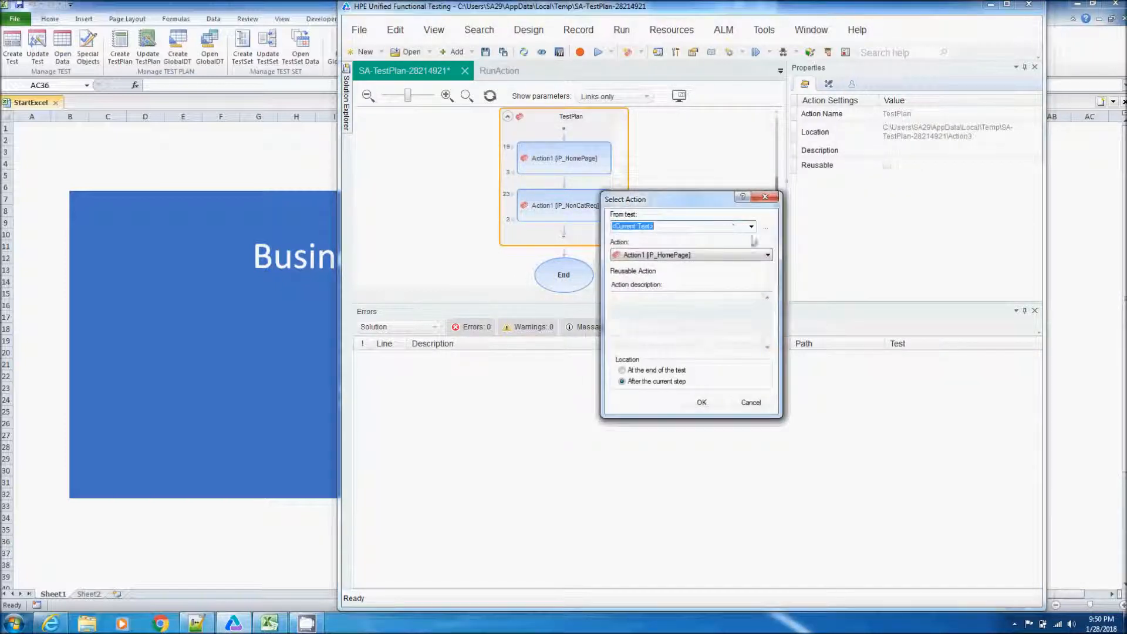
{"action": "left_click", "coordinate": [766, 229]}
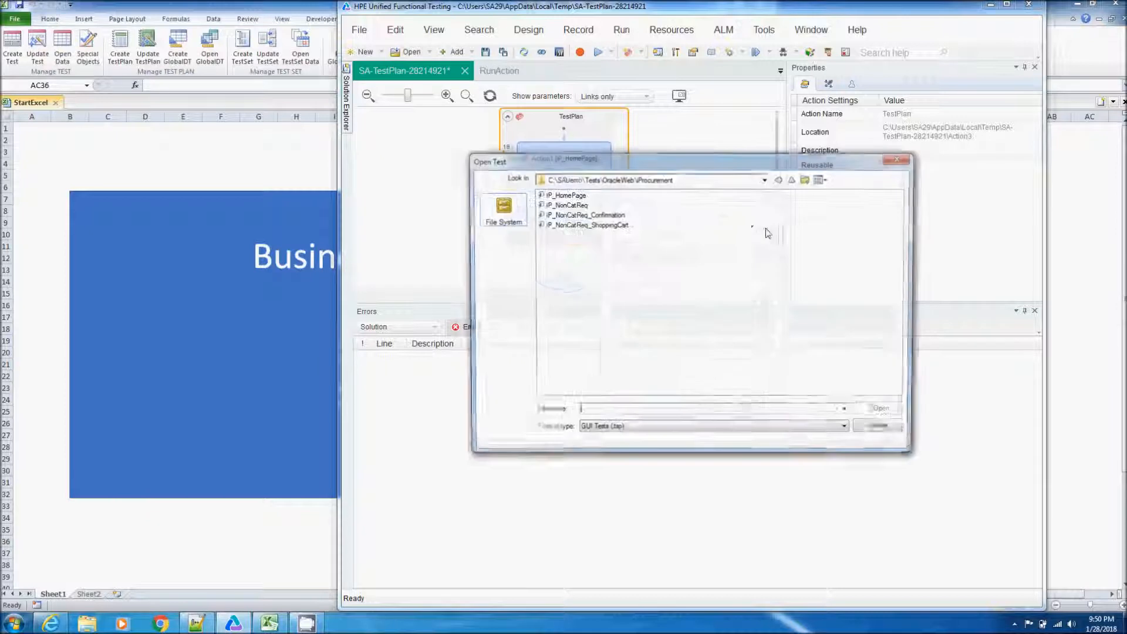
{"action": "left_click", "coordinate": [607, 226]}
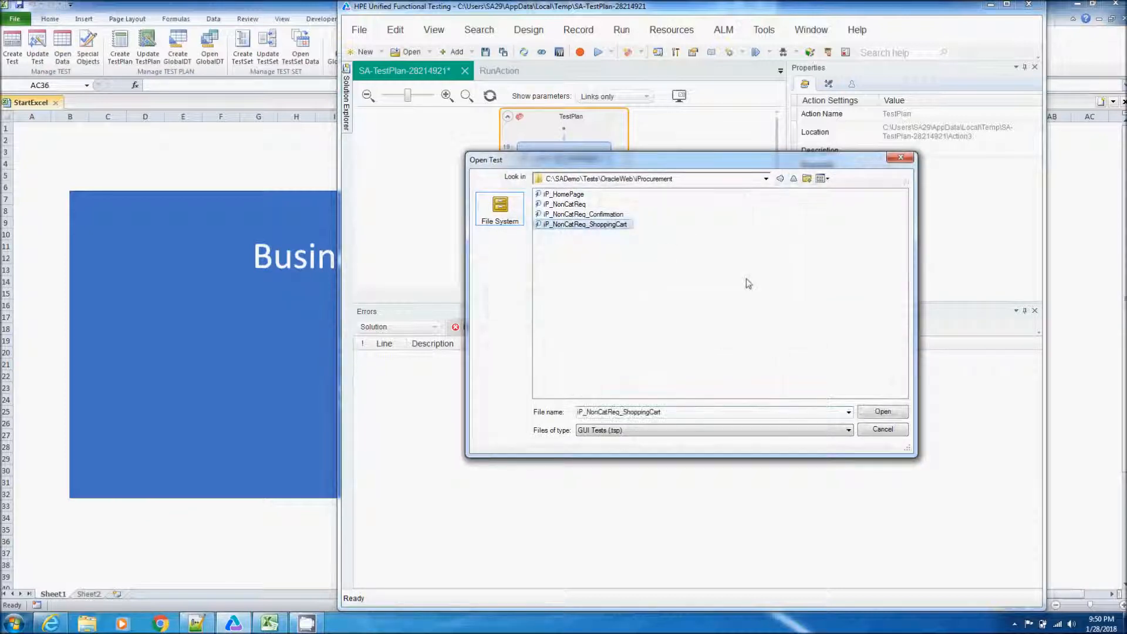
{"action": "left_click", "coordinate": [870, 413]}
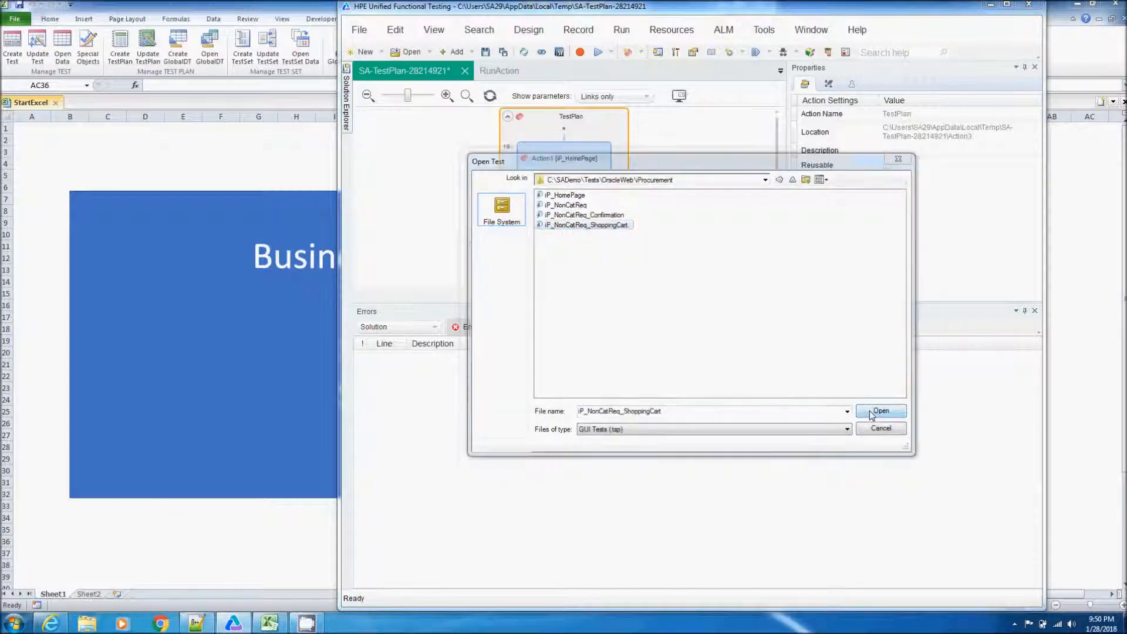
{"action": "left_click", "coordinate": [702, 402]}
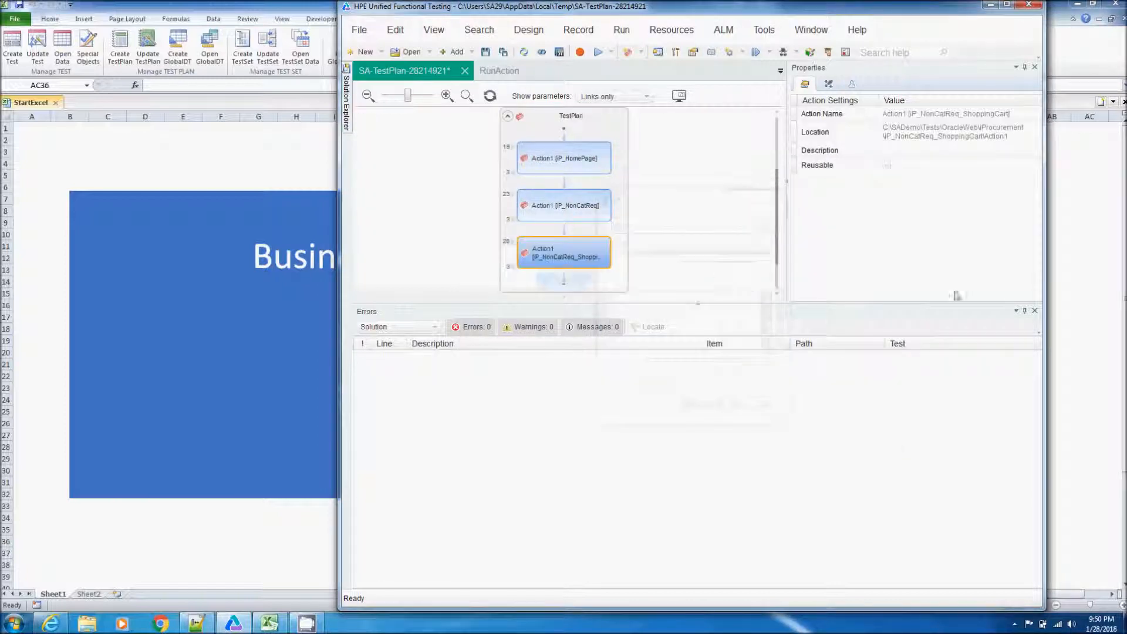
{"action": "left_click", "coordinate": [1024, 312]}
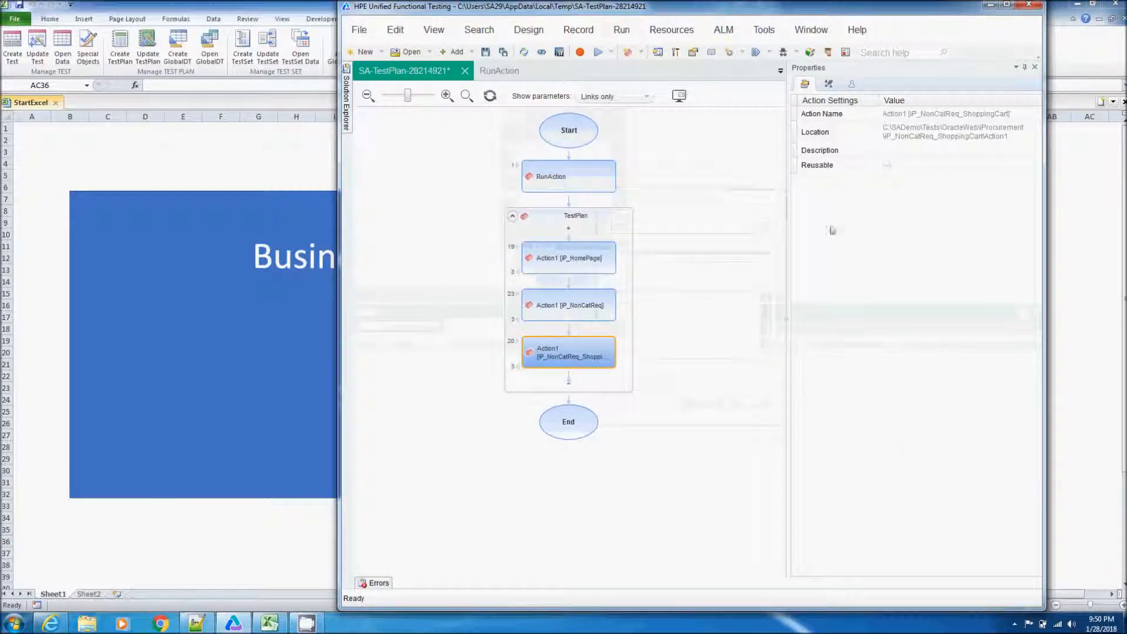
Insert a call to the existing Action1 of test iP_NonCatReq_Confirmation into TestPlan and save the test.
{"action": "right_click", "coordinate": [618, 221]}
{"action": "left_click", "coordinate": [709, 304]}
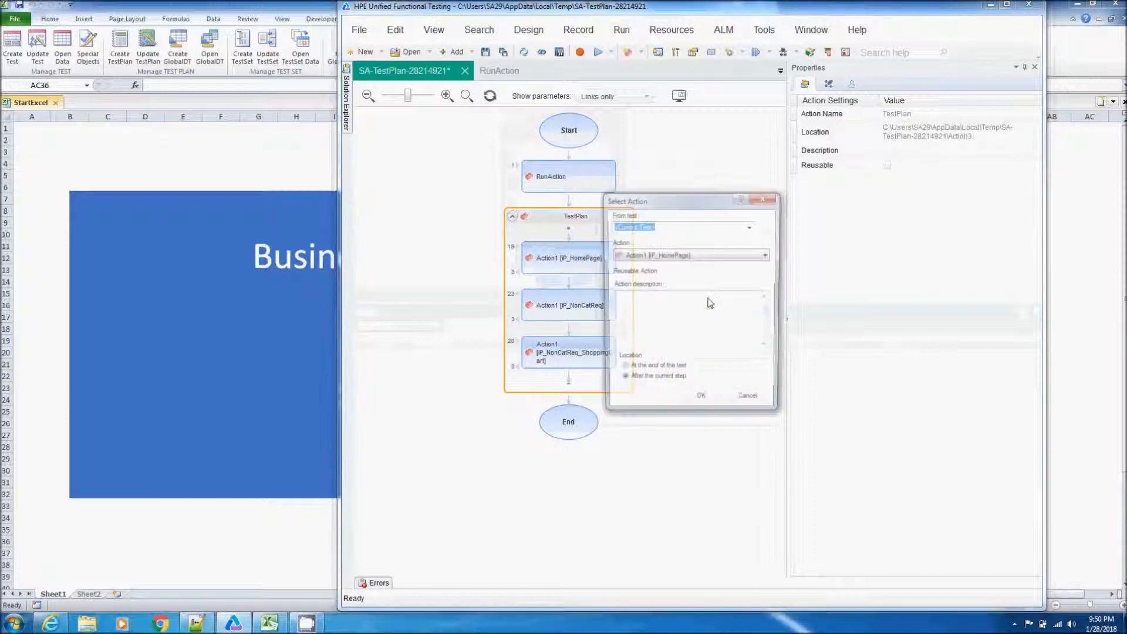
{"action": "left_click", "coordinate": [768, 228]}
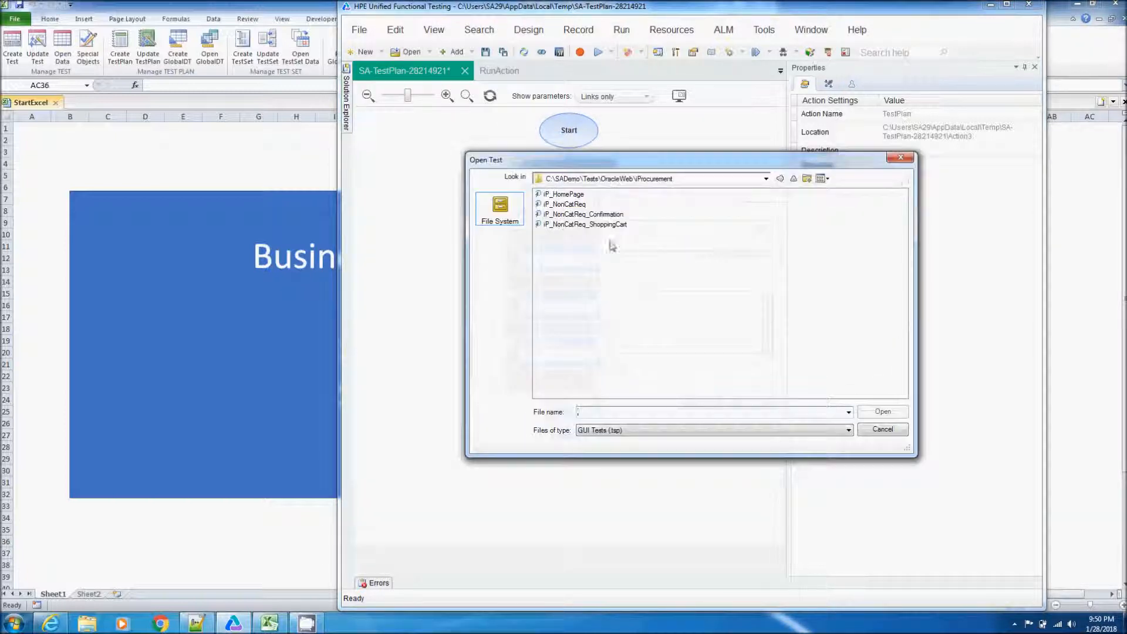
{"action": "left_click", "coordinate": [587, 215]}
{"action": "left_click", "coordinate": [882, 412]}
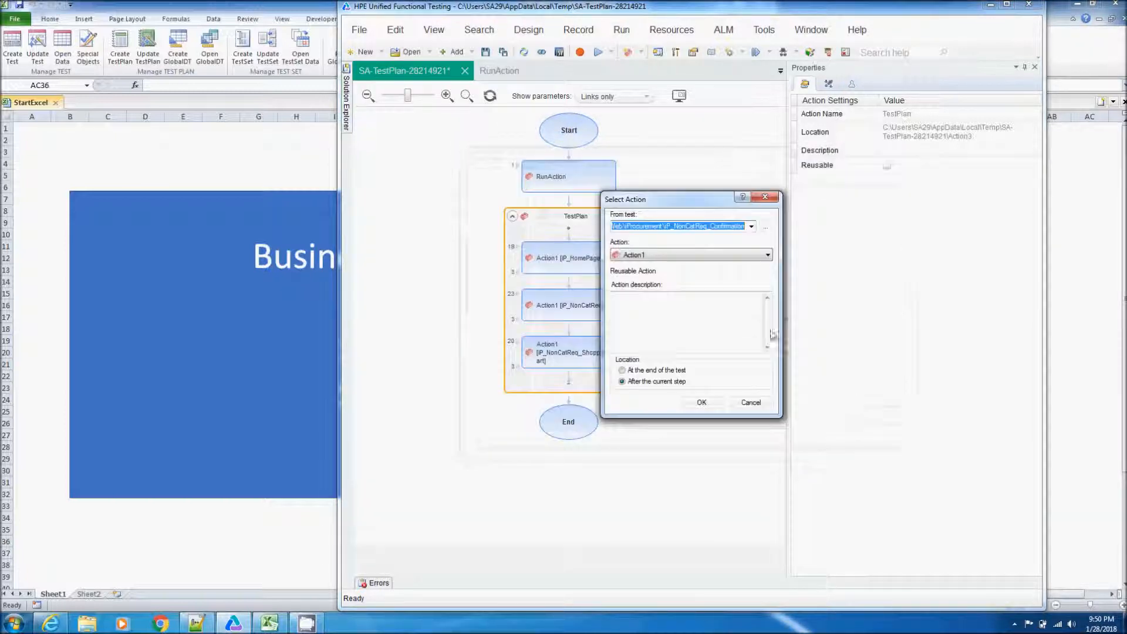
{"action": "left_click", "coordinate": [708, 404]}
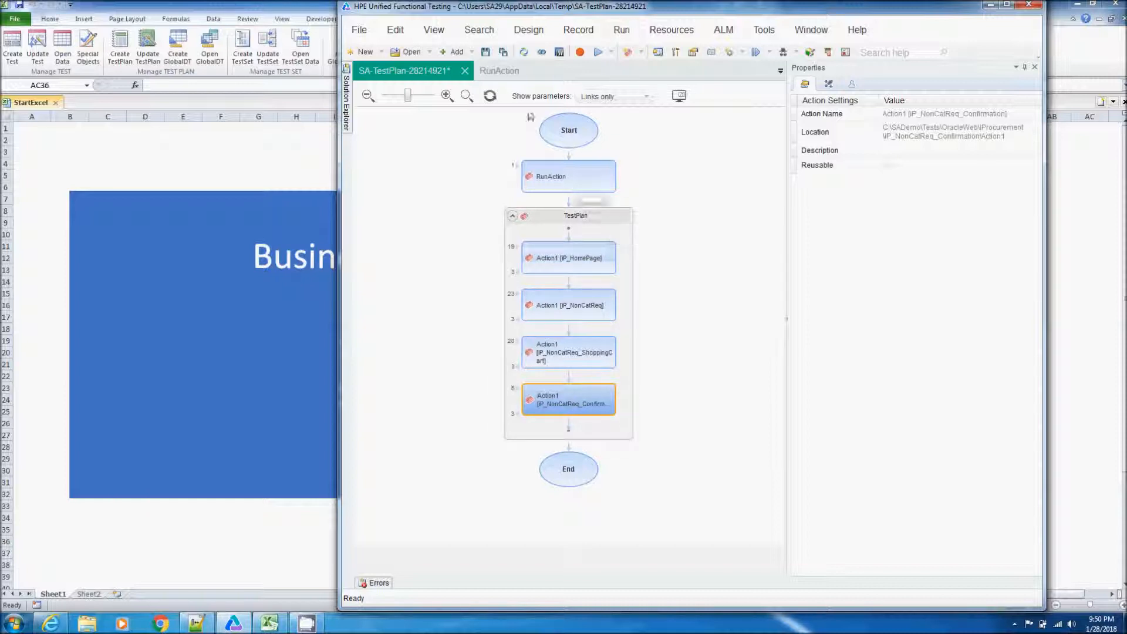
{"action": "left_click", "coordinate": [487, 55]}
Switch to Excel, create the global data table for the open test plan and refresh its global sheet.
{"action": "left_click", "coordinate": [303, 151]}
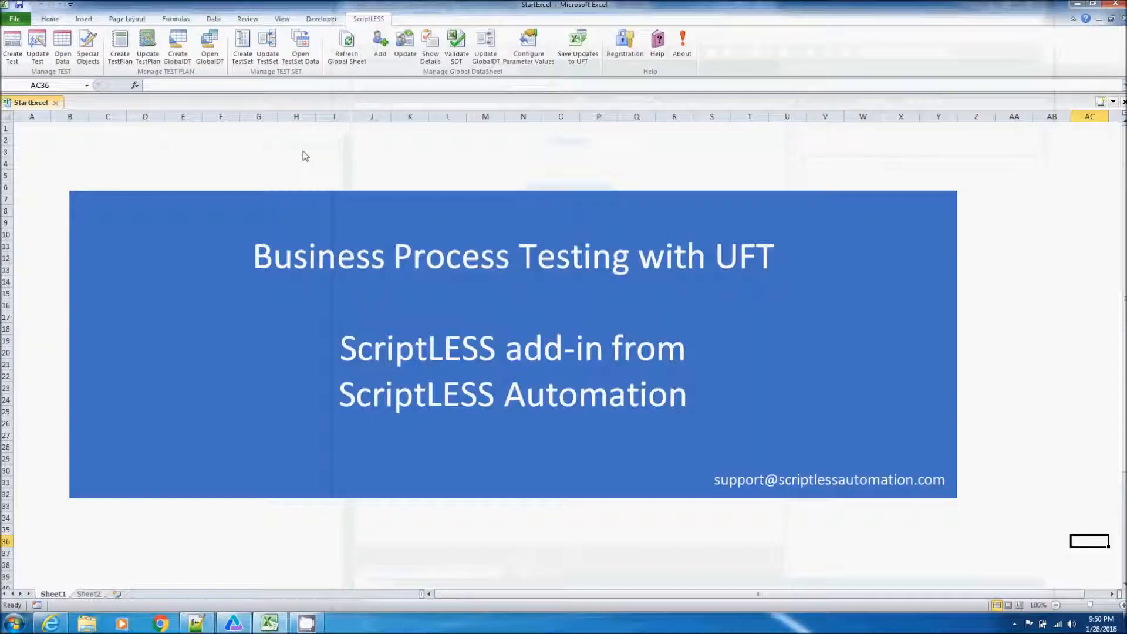
{"action": "left_click", "coordinate": [183, 61]}
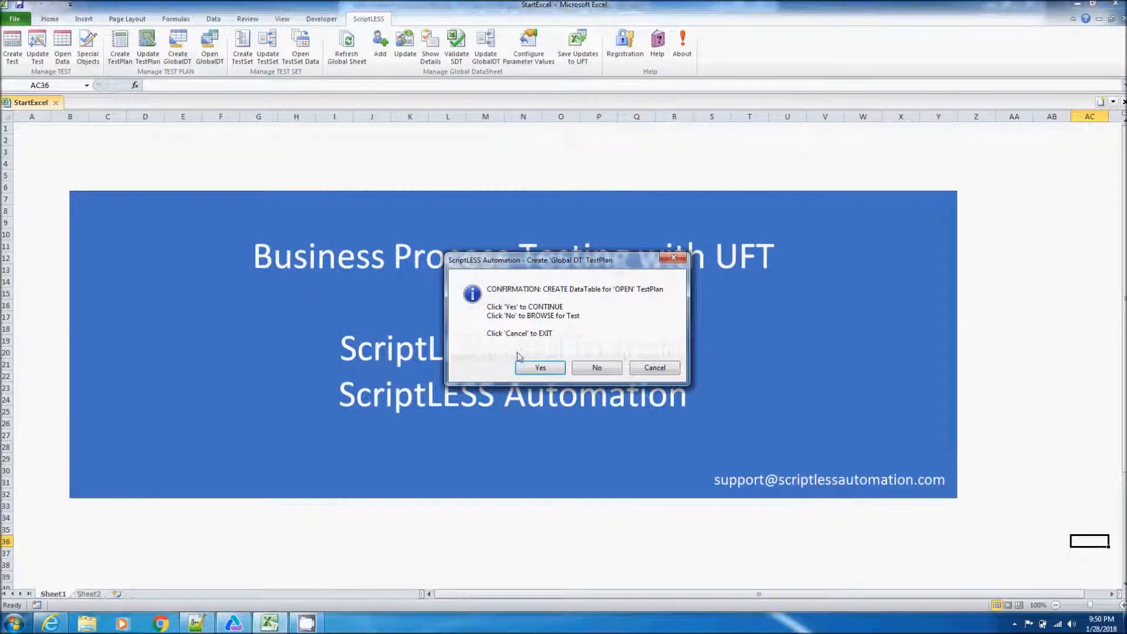
{"action": "left_click", "coordinate": [534, 366]}
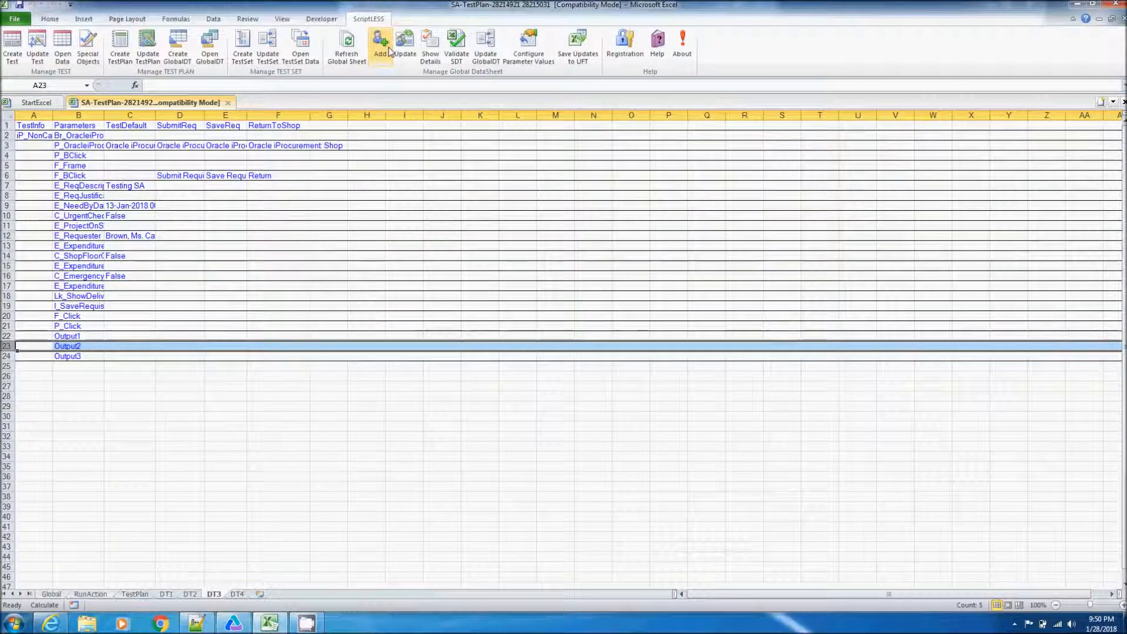
{"action": "left_click", "coordinate": [347, 47]}
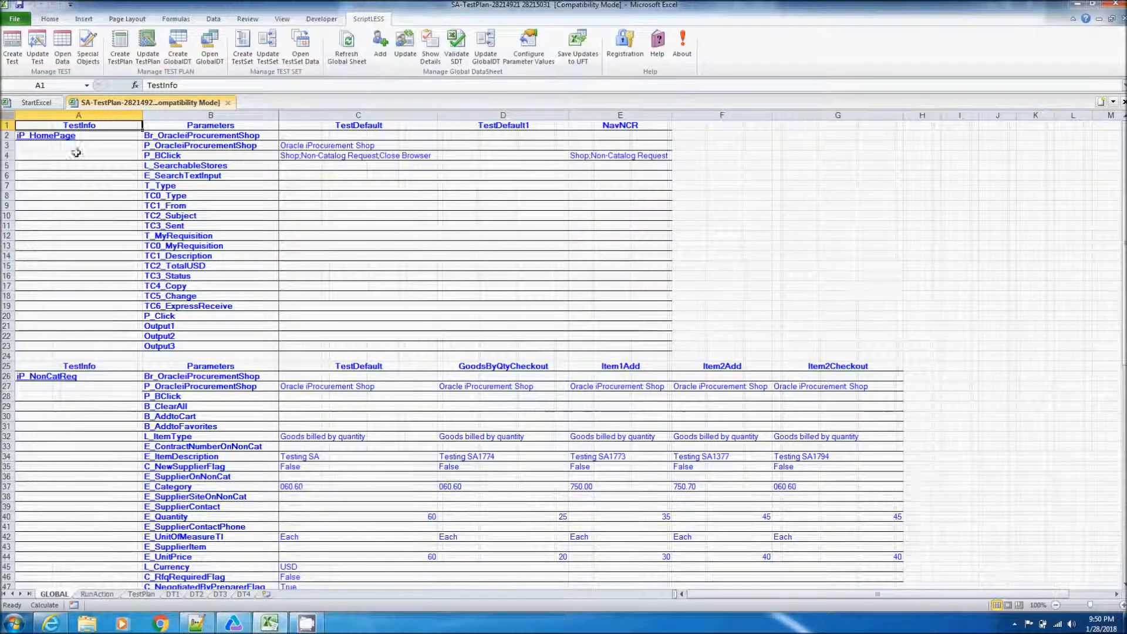
Review the parameters and test data of all four actions on the GLOBAL sheet.
{"action": "scroll", "coordinate": [347, 304], "scroll_direction": "down", "scroll_amount": 1}
{"action": "left_click", "coordinate": [717, 297]}
{"action": "scroll", "coordinate": [506, 319], "scroll_direction": "down", "scroll_amount": 2}
{"action": "scroll", "coordinate": [506, 319], "scroll_direction": "down", "scroll_amount": 11}
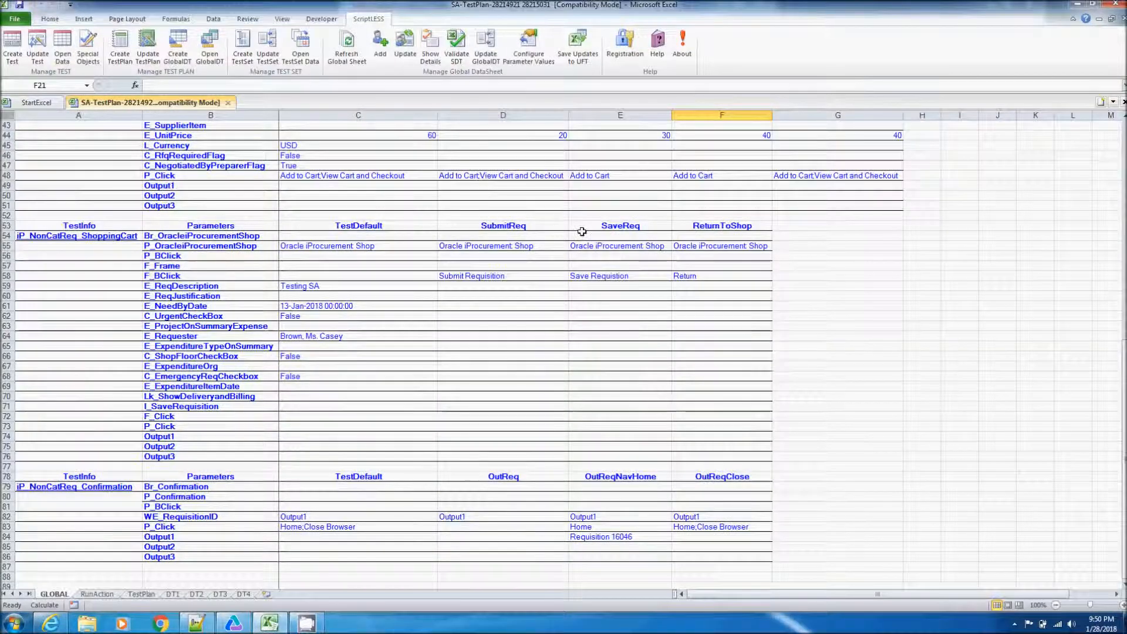
{"action": "scroll", "coordinate": [308, 458], "scroll_direction": "down", "scroll_amount": 2}
{"action": "scroll", "coordinate": [307, 457], "scroll_direction": "up", "scroll_amount": 11}
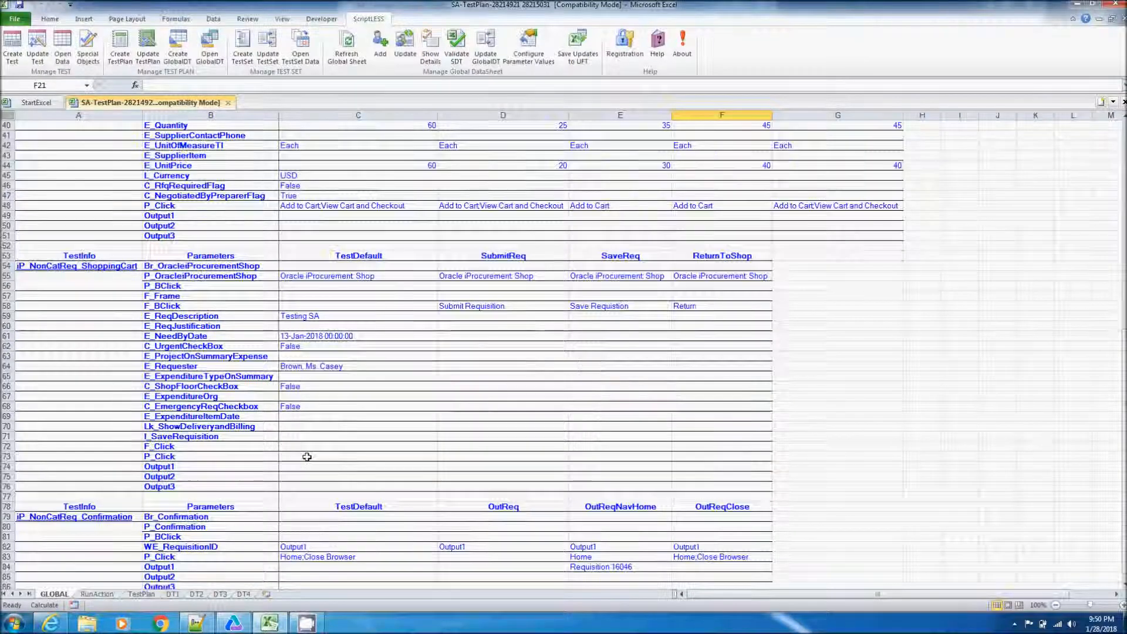
{"action": "scroll", "coordinate": [307, 457], "scroll_direction": "up", "scroll_amount": 5}
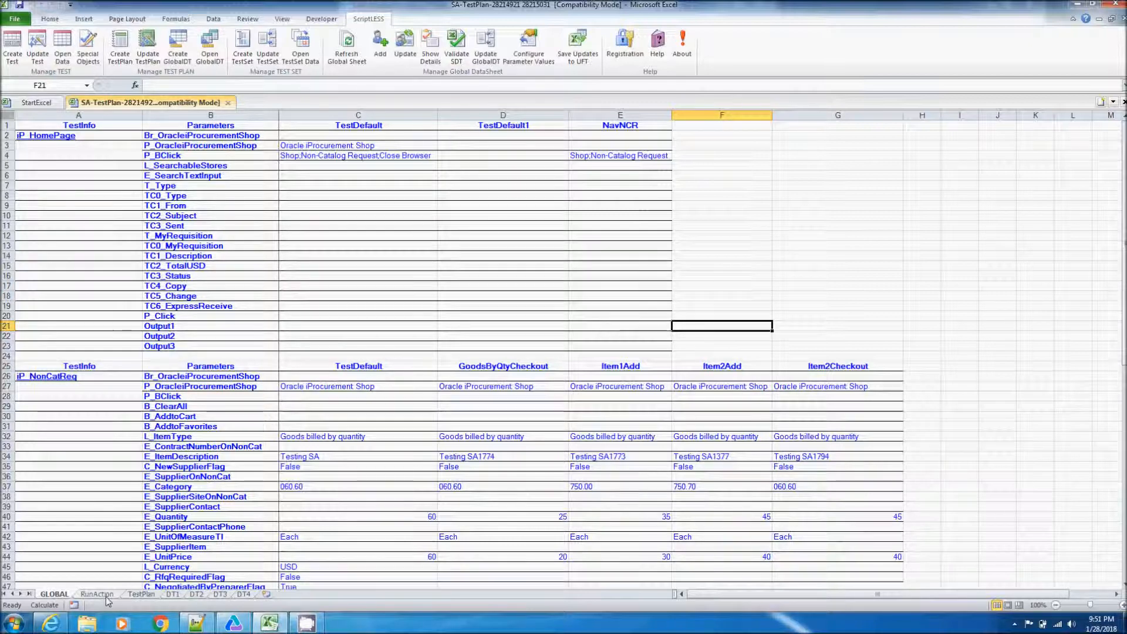
Examine the action screenshots on the TestPlan sheet, from the home page through to the confirmation page.
{"action": "left_click", "coordinate": [141, 594]}
{"action": "left_click", "coordinate": [758, 327]}
{"action": "scroll", "coordinate": [769, 368], "scroll_direction": "up", "scroll_amount": 1}
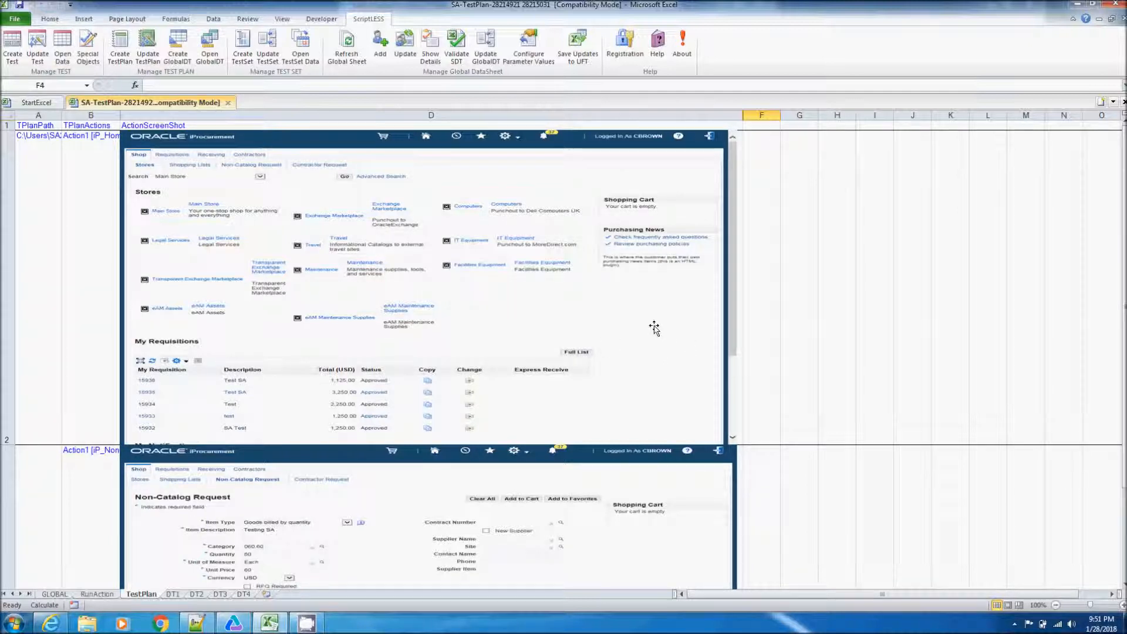
{"action": "left_click", "coordinate": [758, 324]}
{"action": "left_click", "coordinate": [681, 350]}
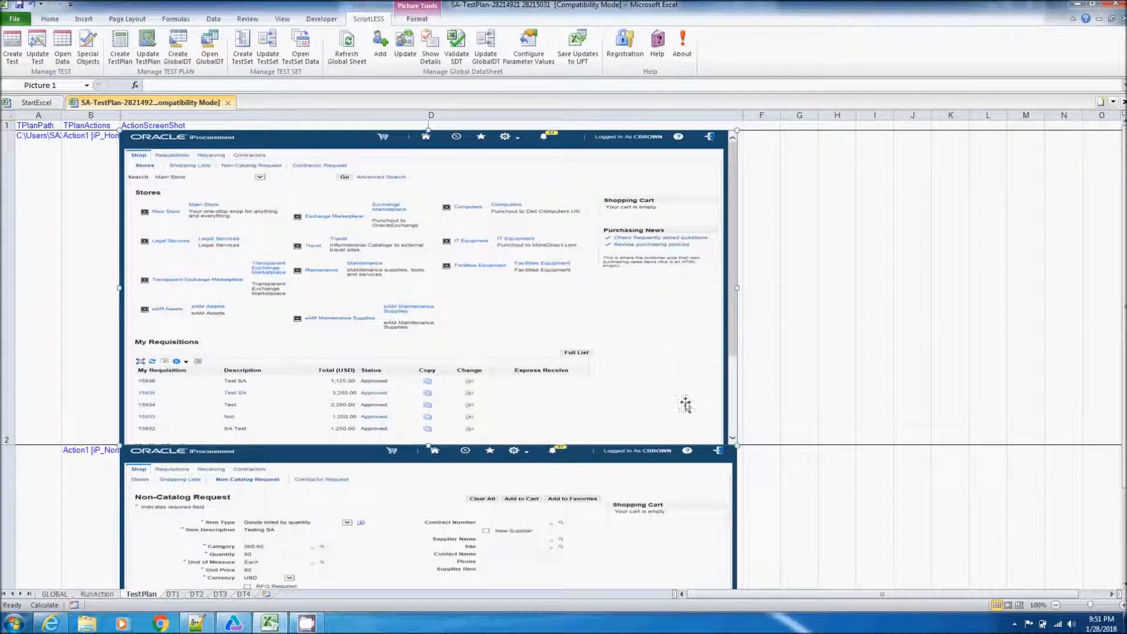
{"action": "left_click", "coordinate": [775, 459]}
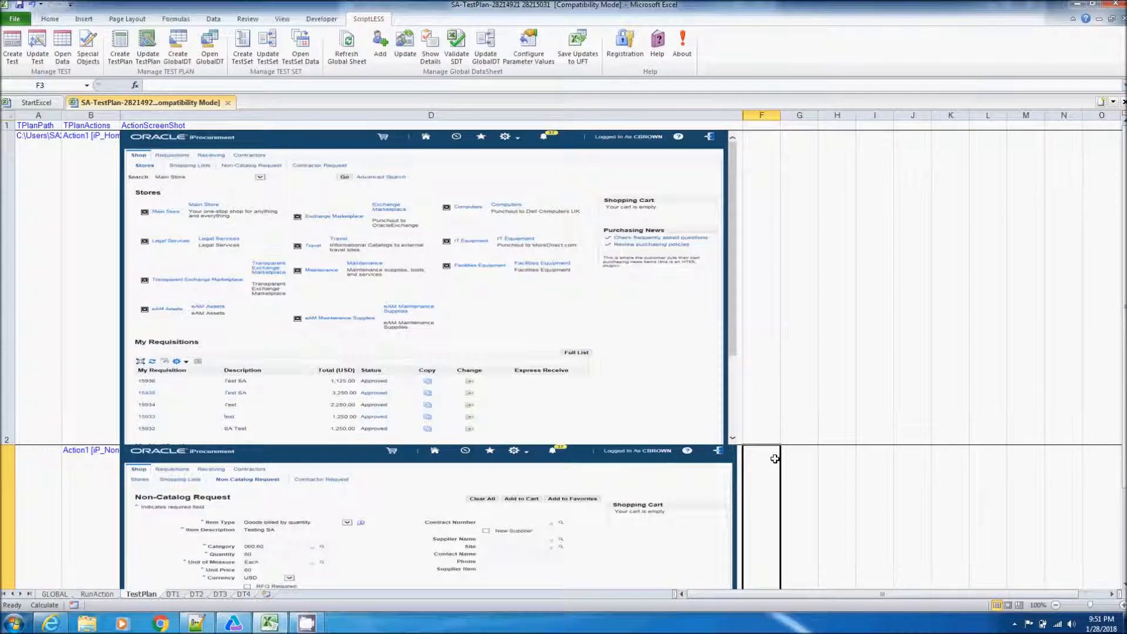
{"action": "key", "text": "Down"}
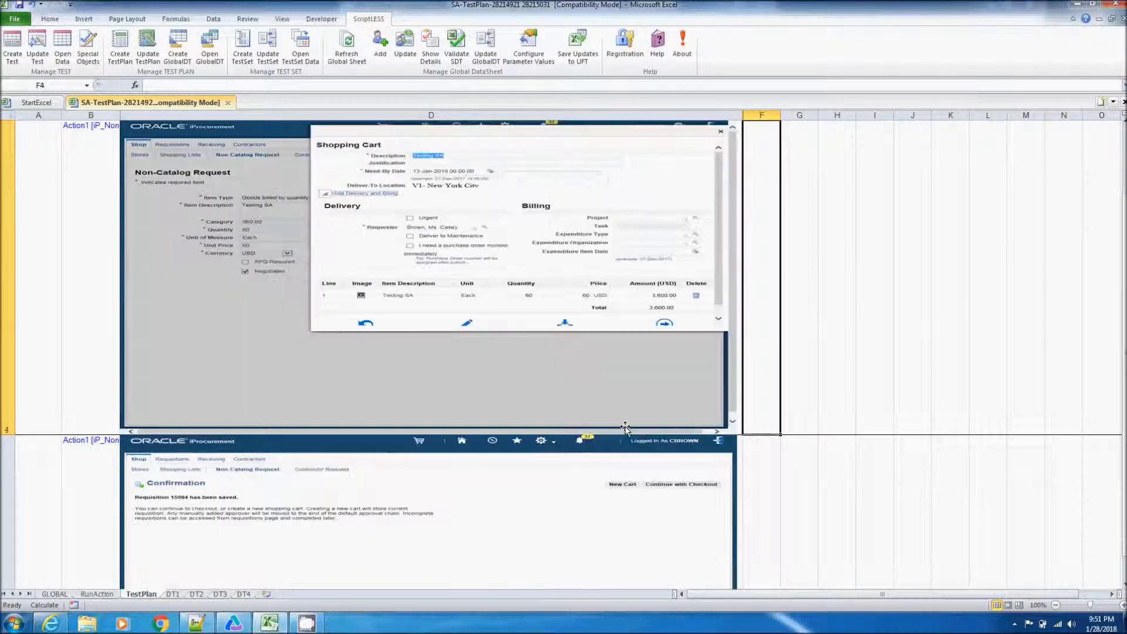
{"action": "key", "text": "Down"}
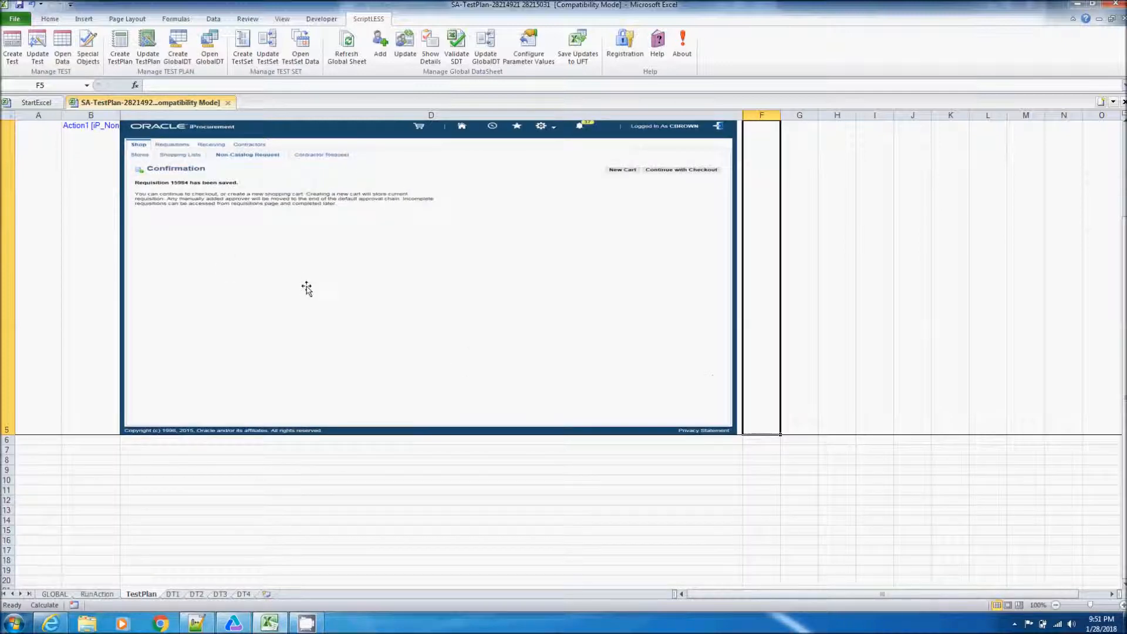
{"action": "scroll", "coordinate": [857, 439], "scroll_direction": "up", "scroll_amount": 2}
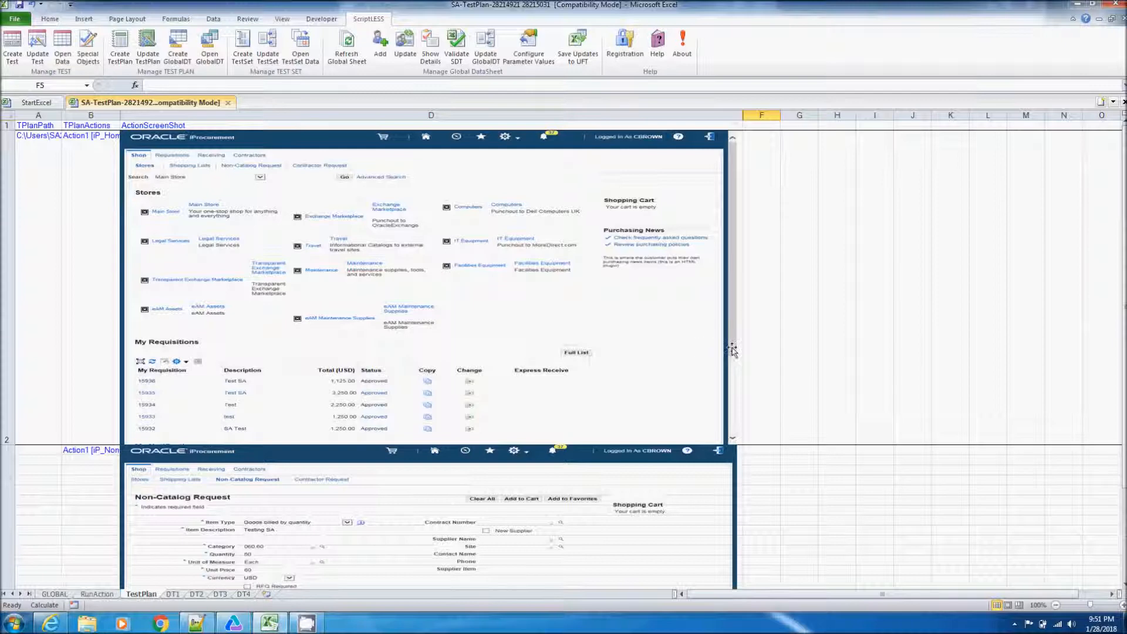
Add a scenario named NCR on the RunAction sheet with NavNCR, Item1Add, Item2Add, Item2Checkout, SubmitReq and OutReqNavHome.
{"action": "left_click", "coordinate": [98, 595]}
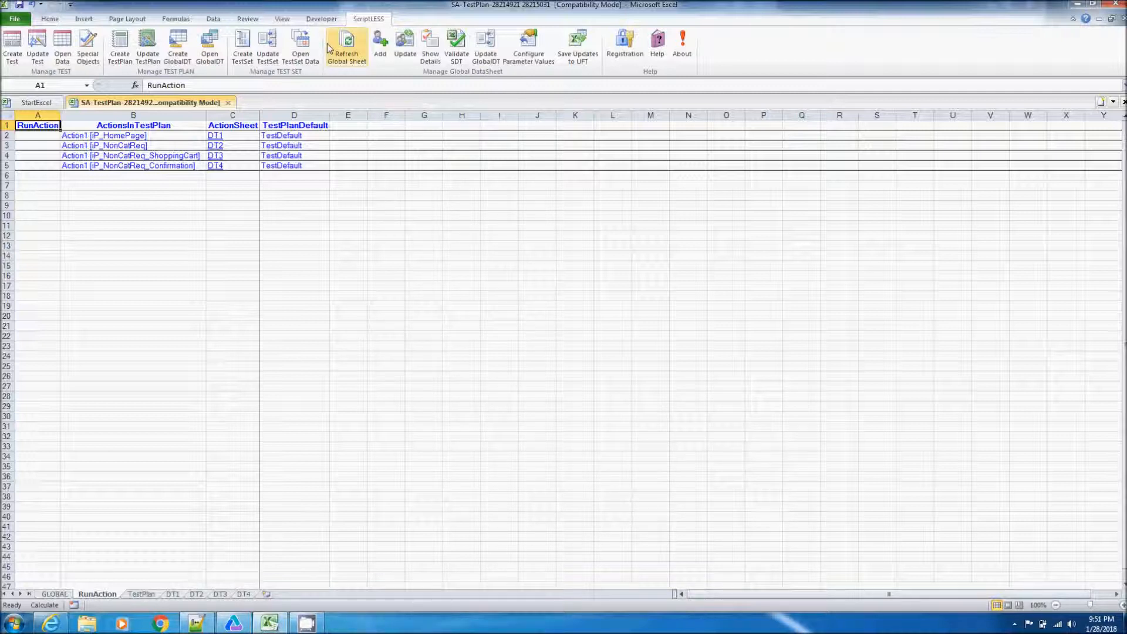
{"action": "left_click", "coordinate": [381, 47]}
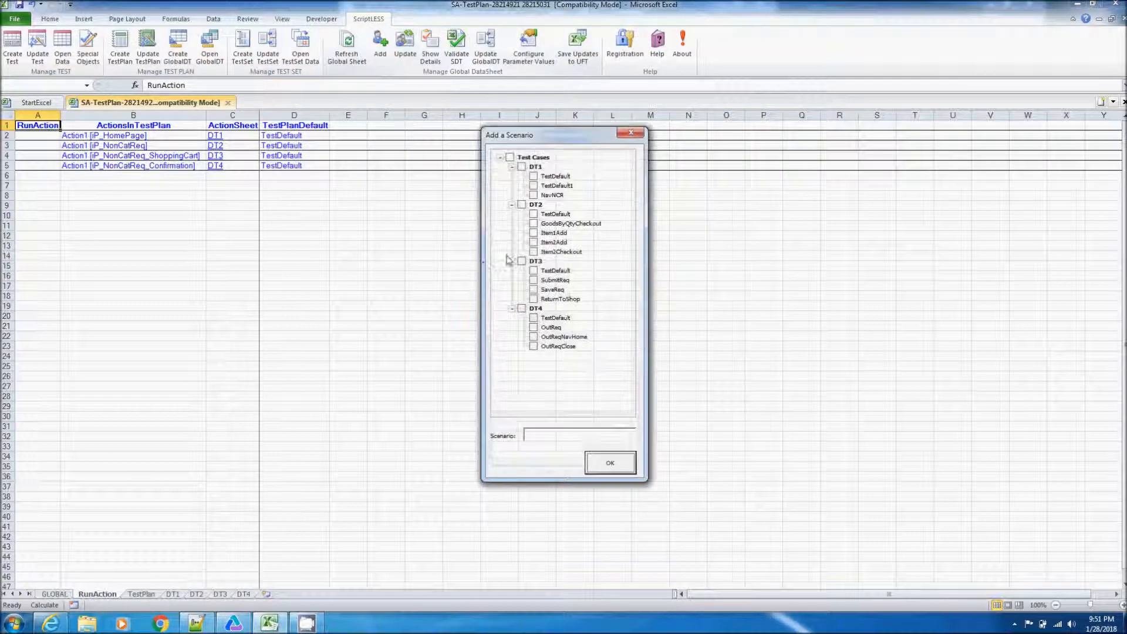
{"action": "left_click", "coordinate": [533, 196]}
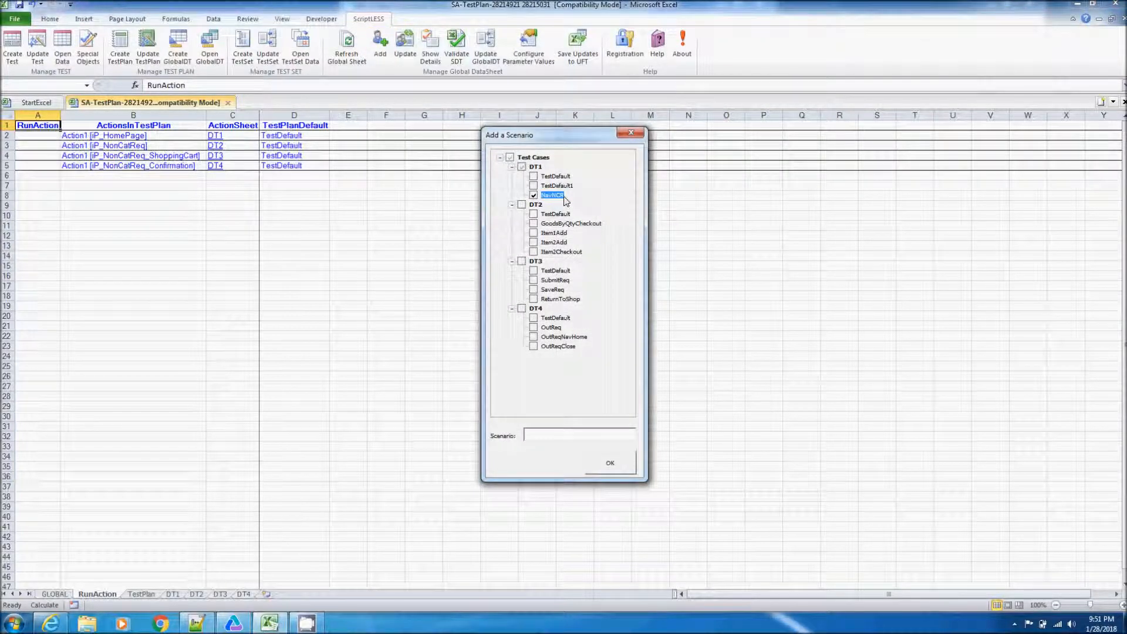
{"action": "left_click", "coordinate": [534, 233]}
{"action": "left_click", "coordinate": [534, 243]}
{"action": "left_click", "coordinate": [534, 252]}
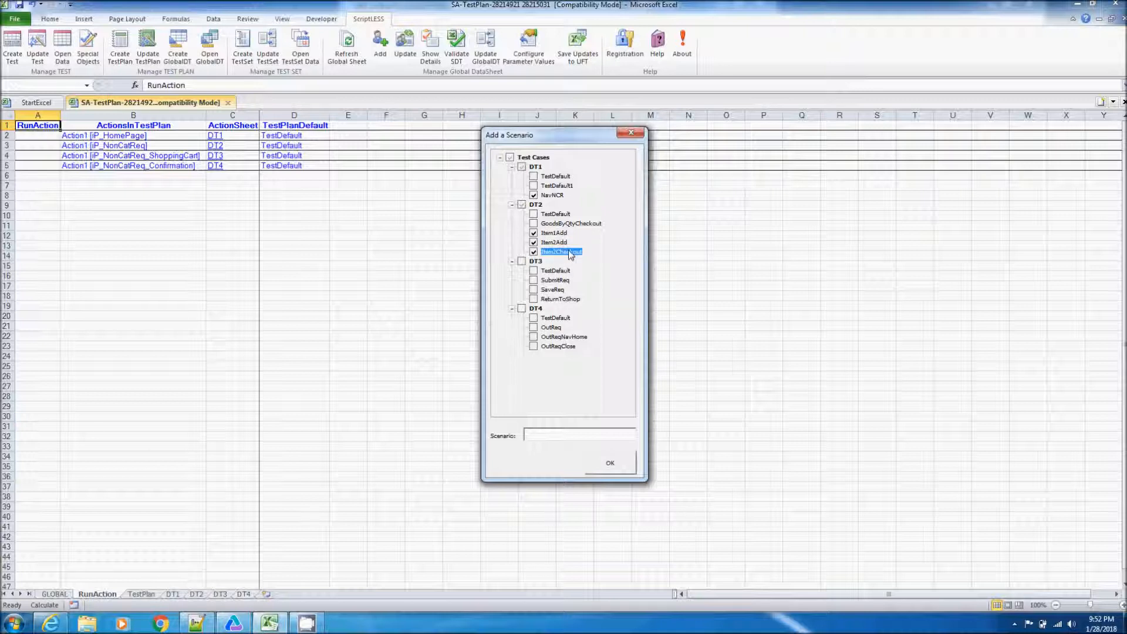
{"action": "left_click", "coordinate": [533, 281]}
{"action": "left_click", "coordinate": [534, 337]}
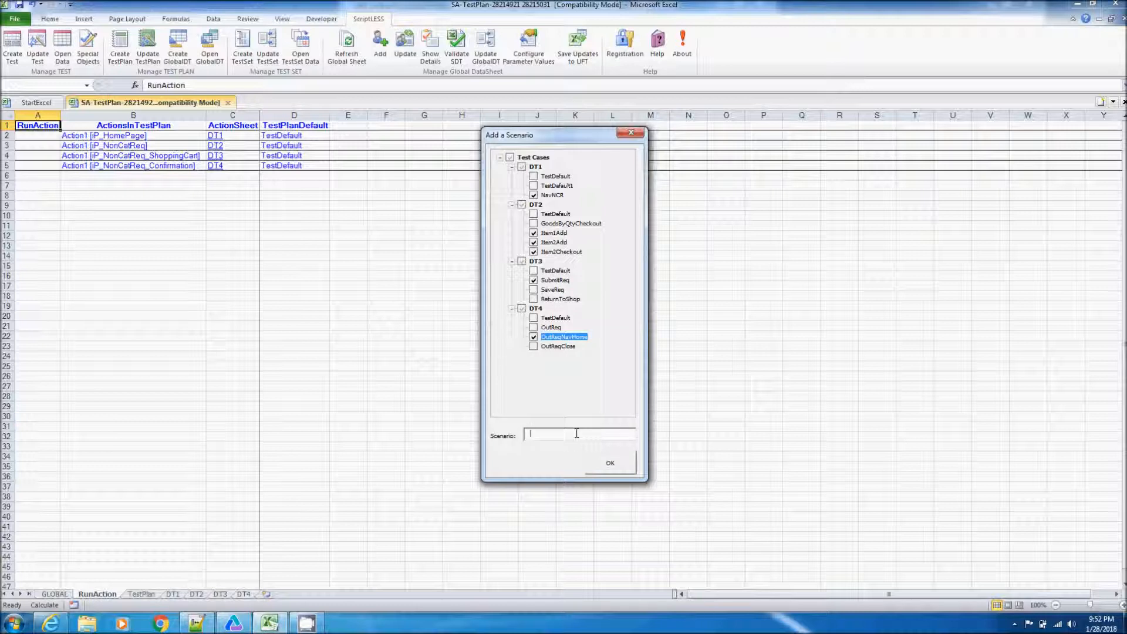
{"action": "left_click", "coordinate": [530, 432]}
{"action": "type", "text": "NCR"}
{"action": "left_click", "coordinate": [609, 463]}
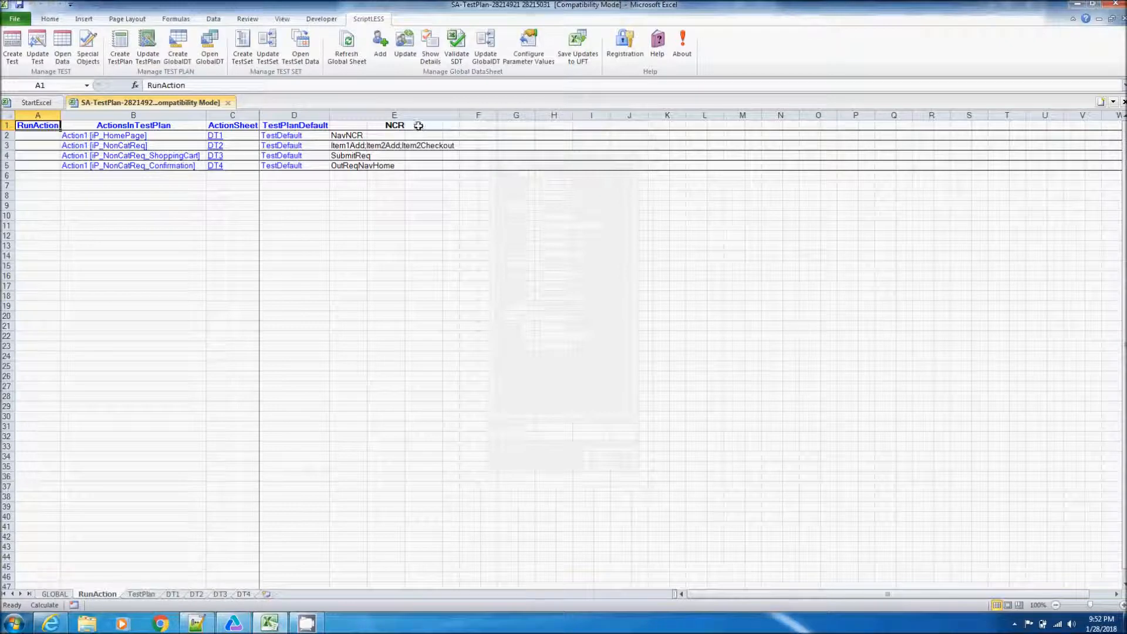
Save the test plan workbook, save its updates to UFT, and close the workbook.
{"action": "left_click", "coordinate": [20, 6]}
{"action": "left_click", "coordinate": [590, 48]}
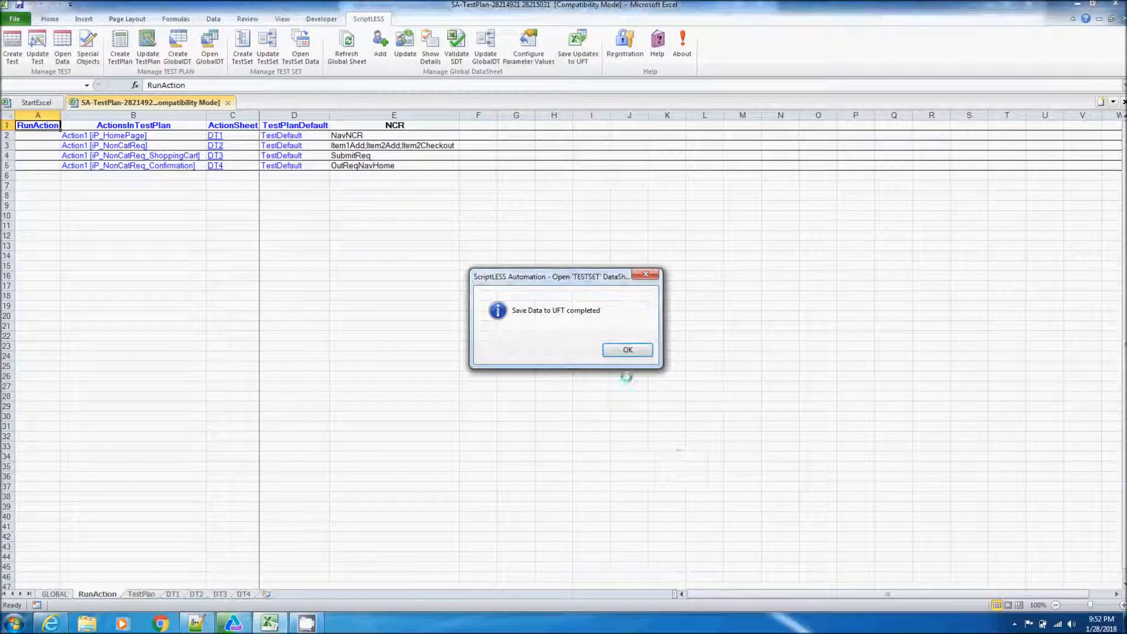
{"action": "left_click", "coordinate": [626, 351]}
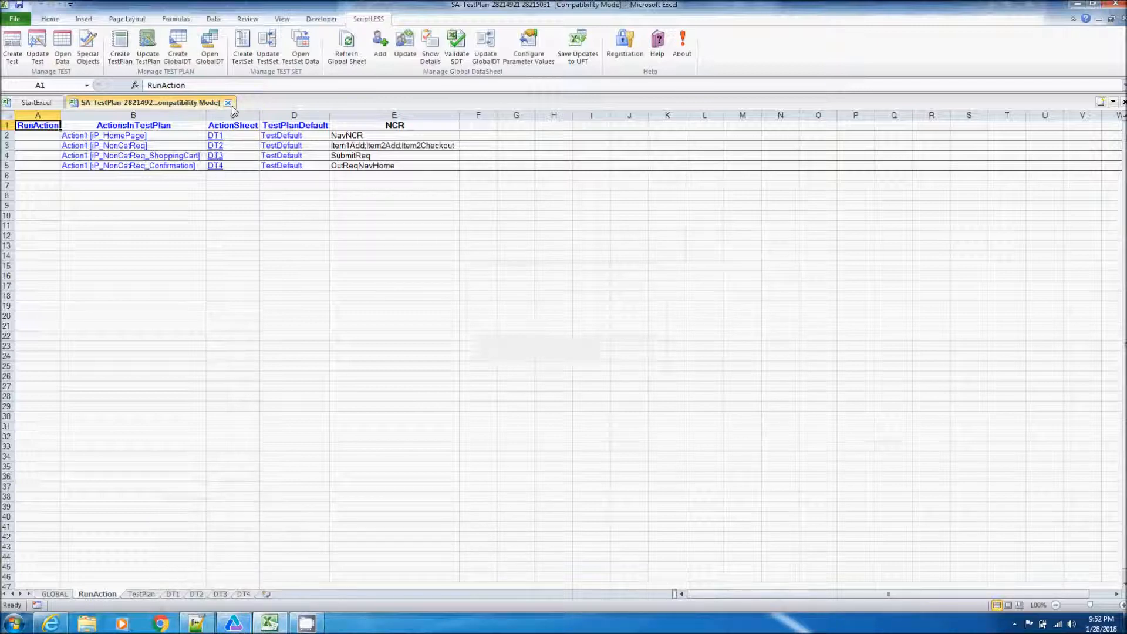
{"action": "left_click", "coordinate": [229, 104]}
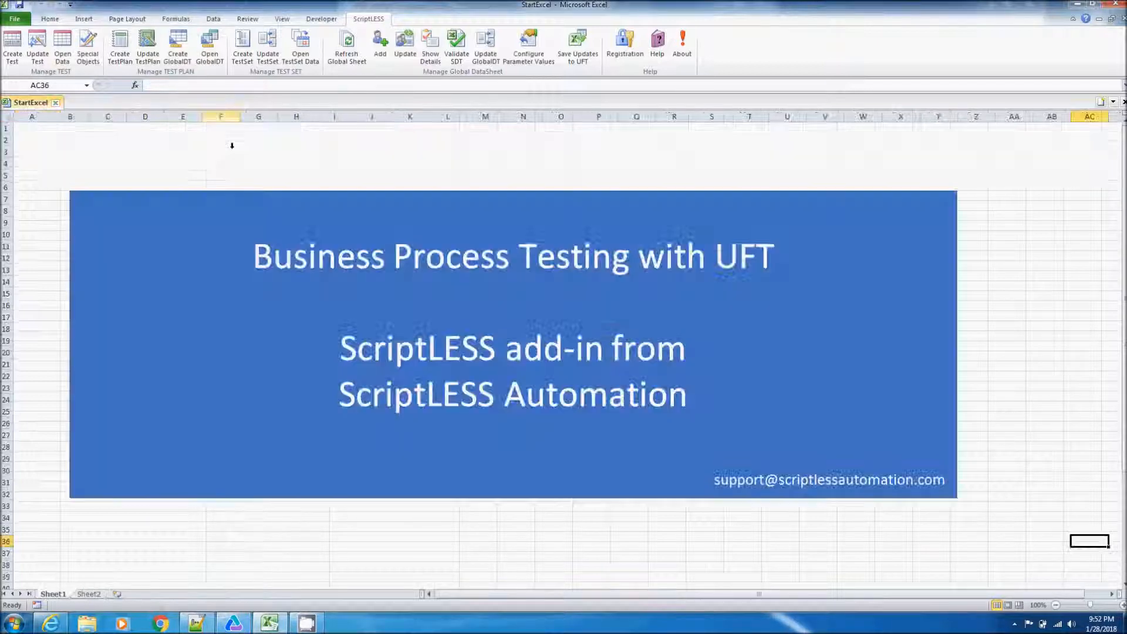
Switch to UFT and set the default value of RunAction's TestCasesToRun input parameter to NCR.
{"action": "left_click", "coordinate": [233, 623]}
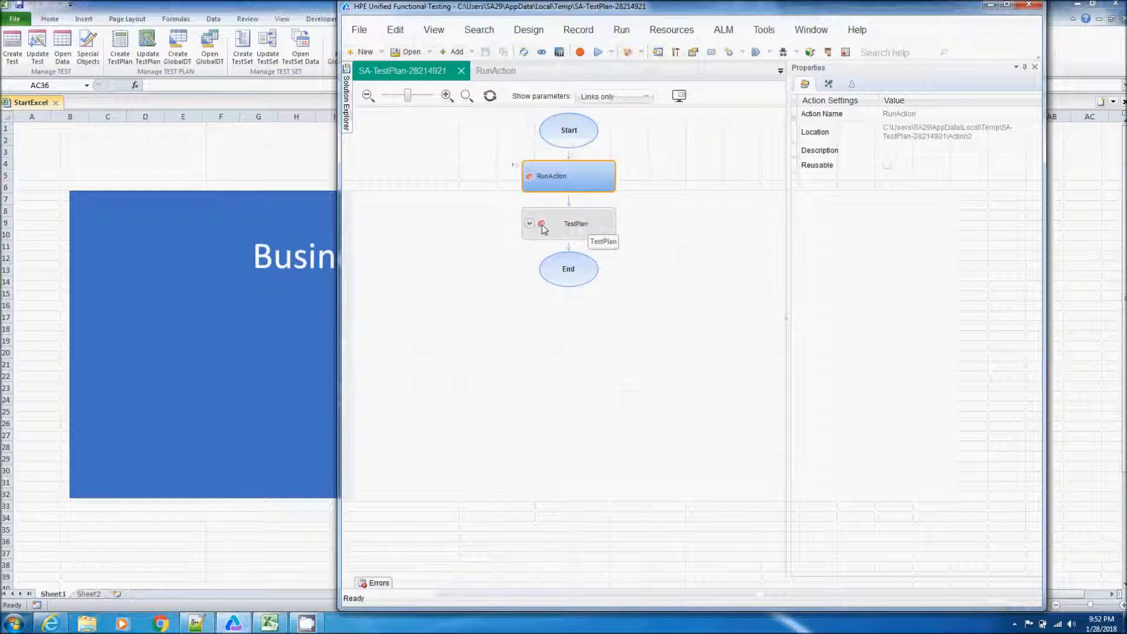
{"action": "left_click", "coordinate": [829, 84]}
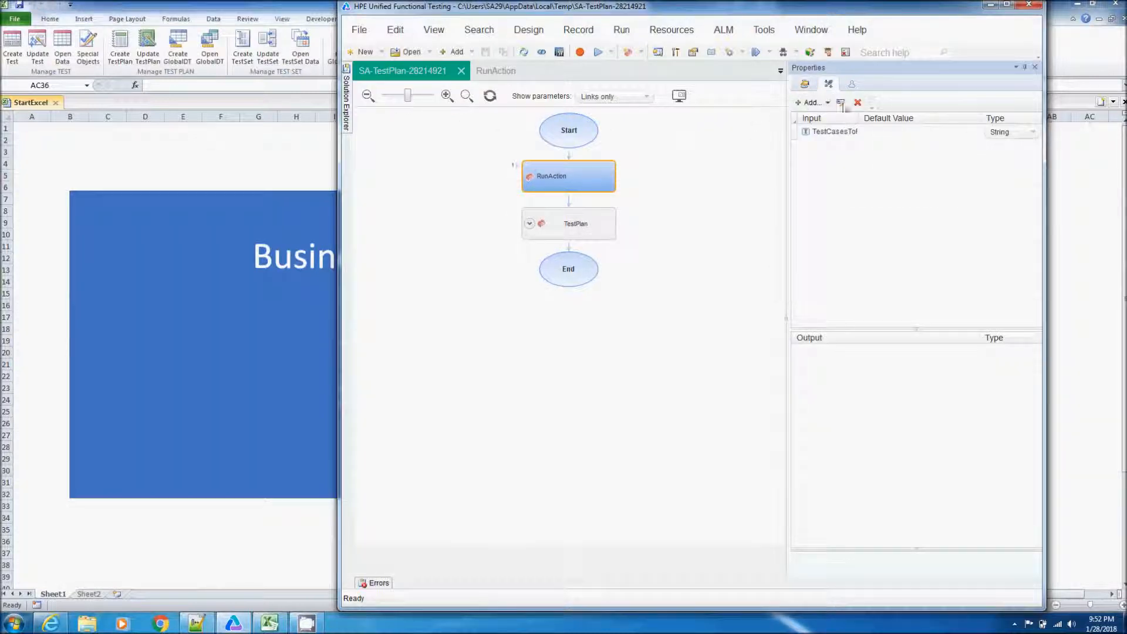
{"action": "left_click", "coordinate": [883, 132]}
{"action": "left_click", "coordinate": [880, 135]}
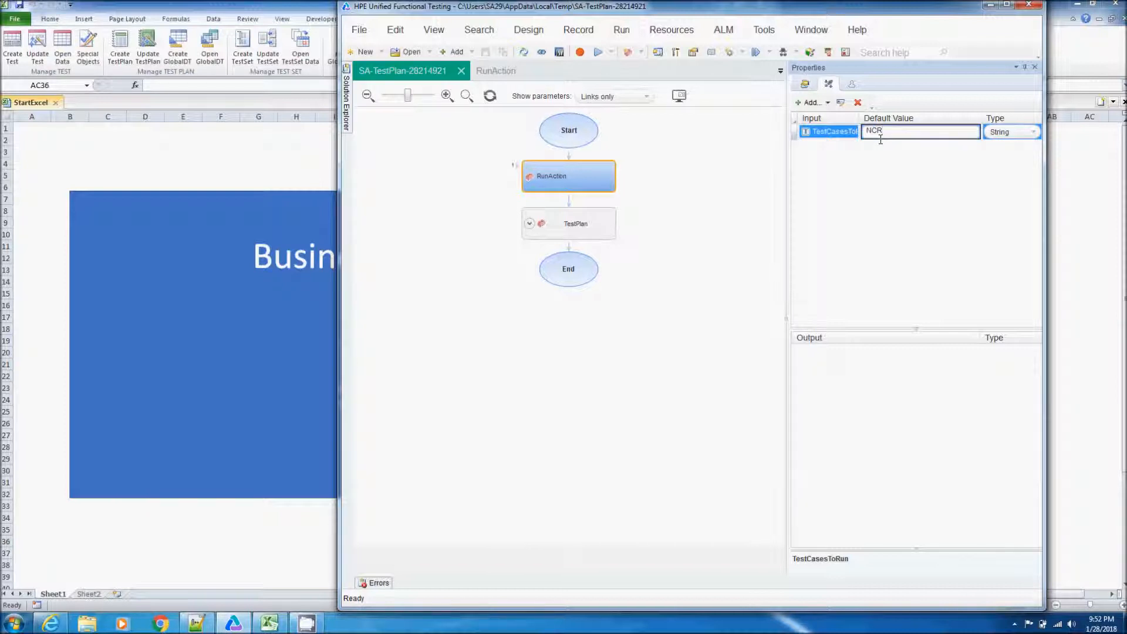
Enter NCR as the default value of the TestCasesToRun parameter and save the test plan in UFT.
{"action": "type", "text": "NCR"}
{"action": "left_click", "coordinate": [637, 327]}
{"action": "left_click", "coordinate": [487, 52]}
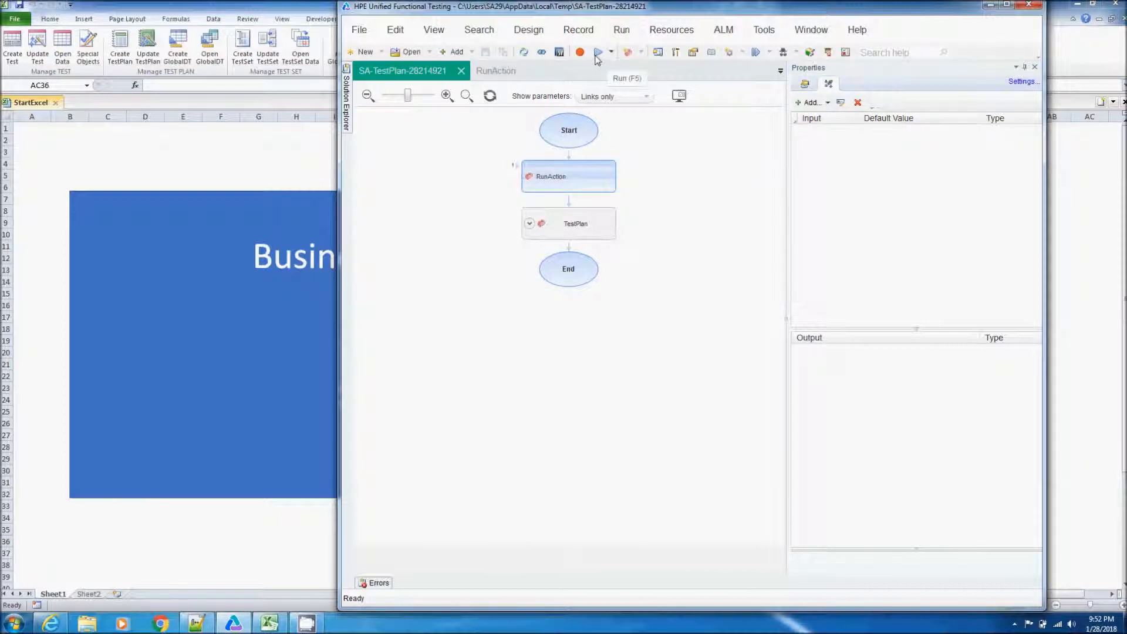
Switch to the browser, open the iProcurement shop page from the E-Business Suite navigator, and run the test plan from UFT.
{"action": "left_click", "coordinate": [597, 53]}
{"action": "left_click", "coordinate": [53, 623]}
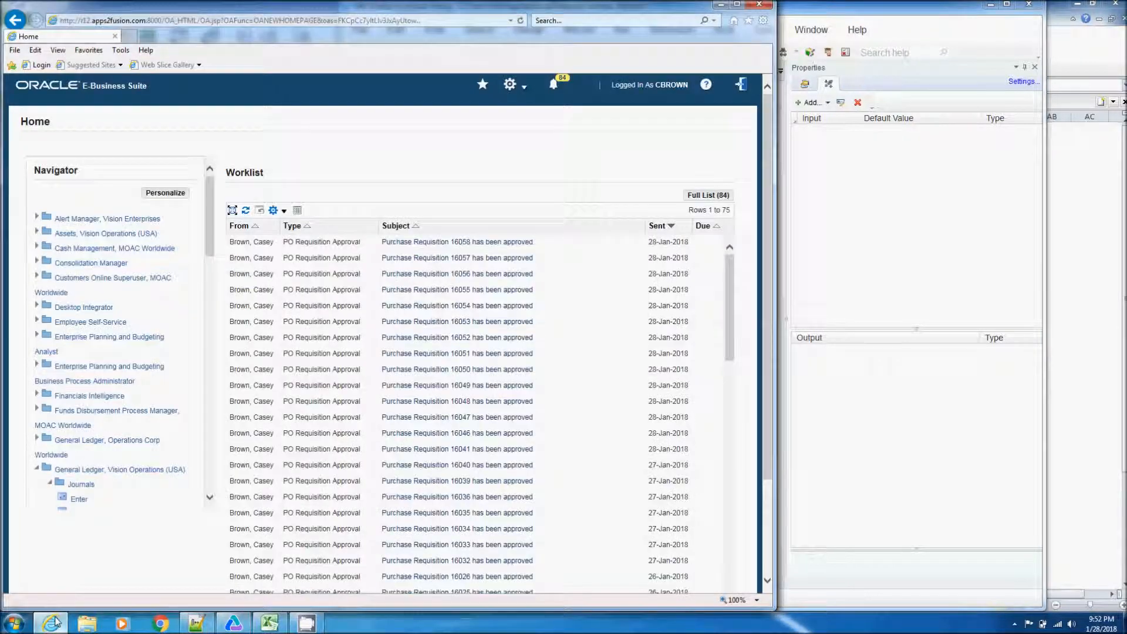
{"action": "left_click_drag", "start_coordinate": [213, 217], "coordinate": [199, 344]}
{"action": "left_click", "coordinate": [134, 383]}
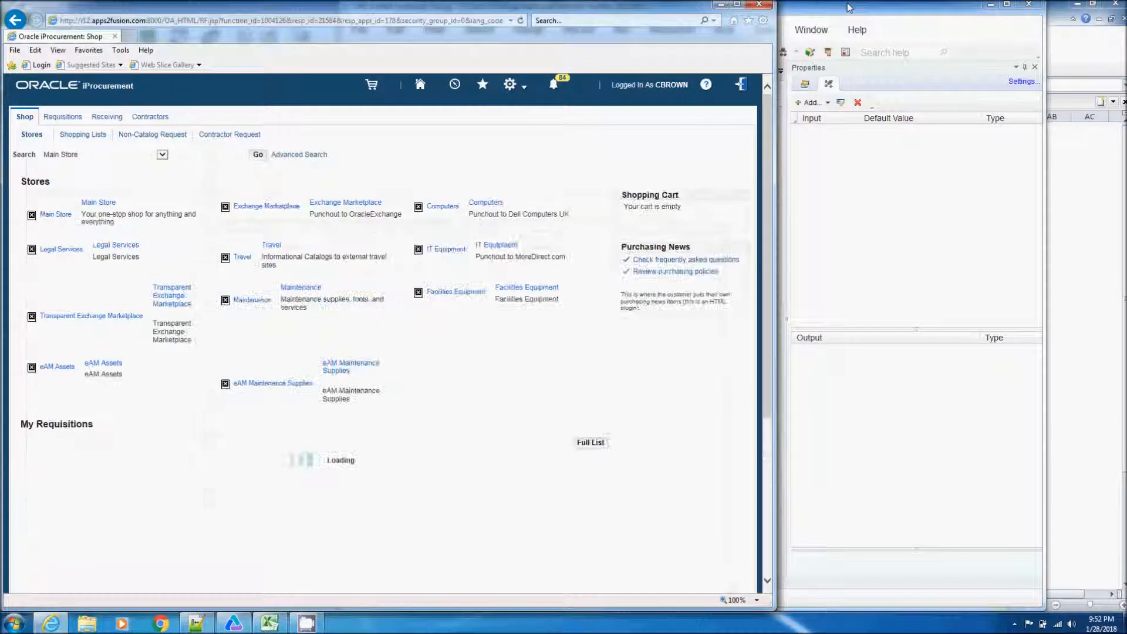
{"action": "left_click", "coordinate": [849, 7]}
{"action": "left_click", "coordinate": [638, 339]}
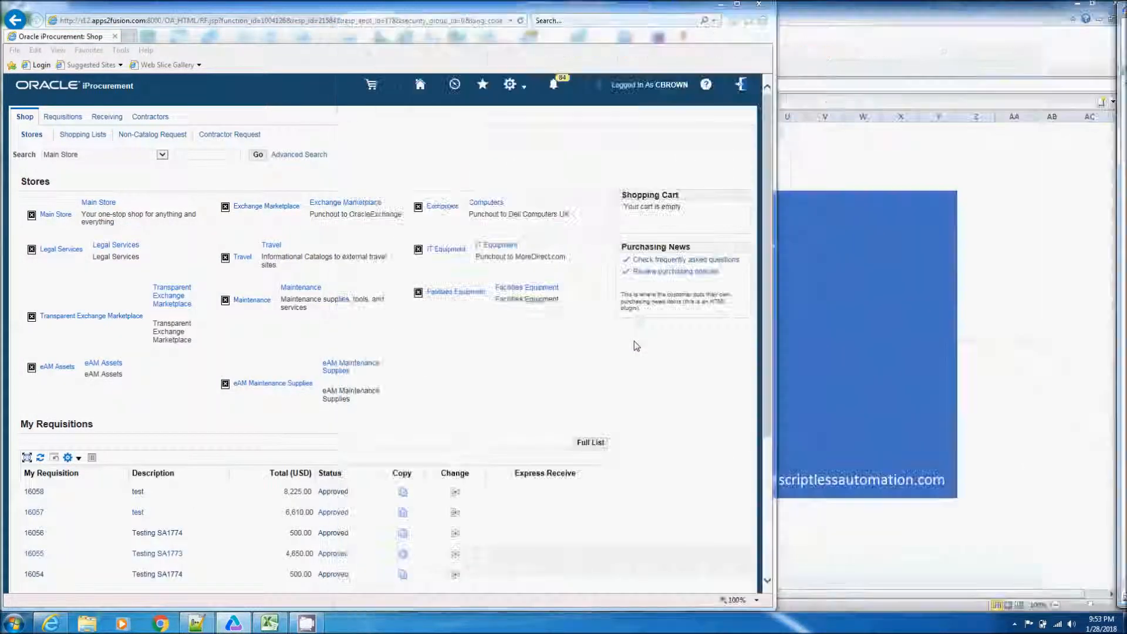
Add three non-catalog items to the shopping cart: Testing SA1773 with quantity 35, Testing SA1377 with quantity 45 and Testing SA1794 with quantity 45.
{"action": "left_click", "coordinate": [25, 117]}
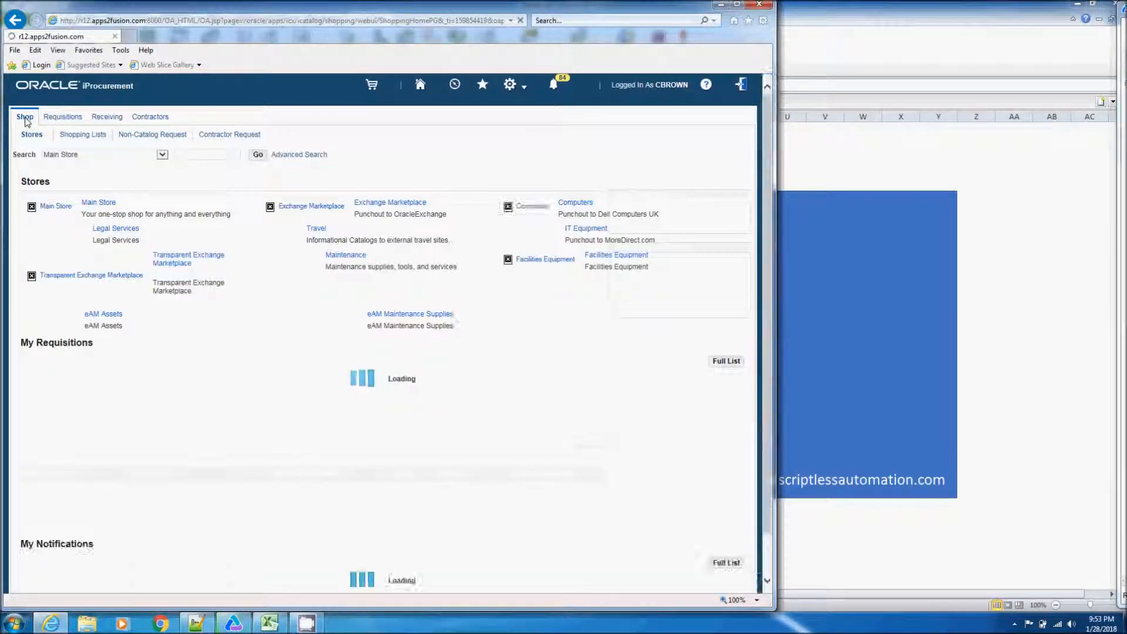
{"action": "left_click", "coordinate": [152, 137]}
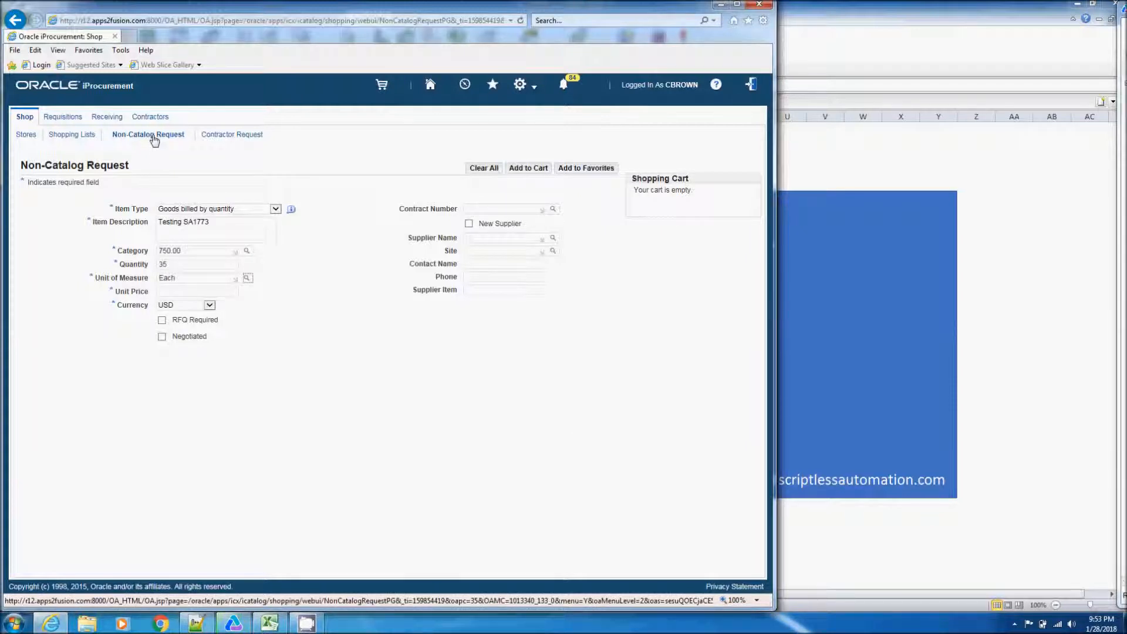
{"action": "left_click", "coordinate": [530, 168]}
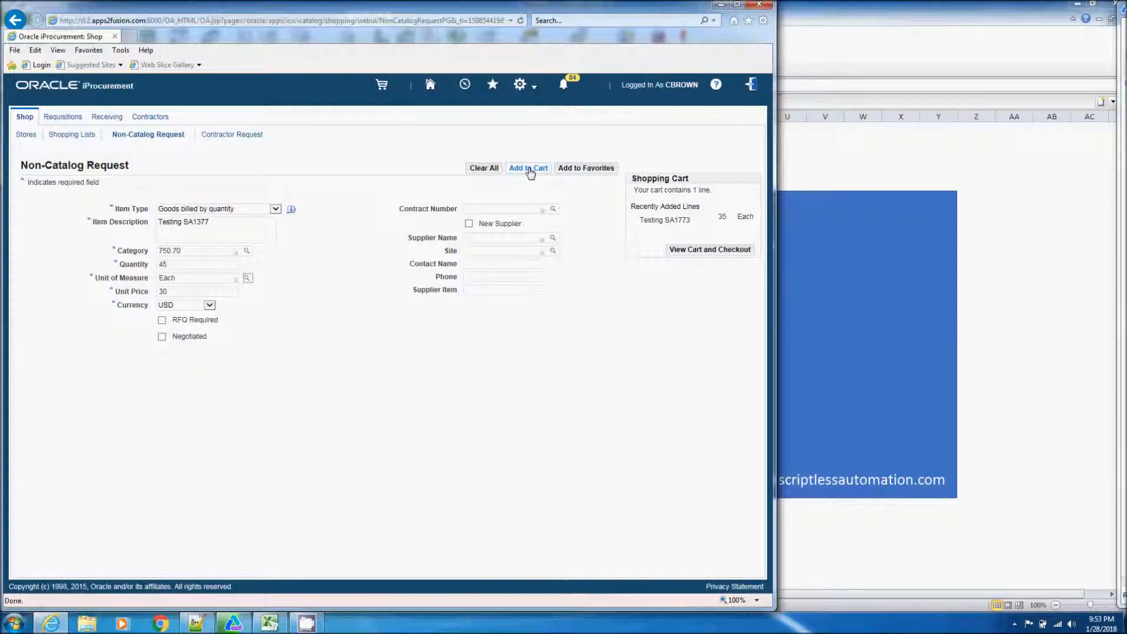
{"action": "left_click", "coordinate": [531, 169]}
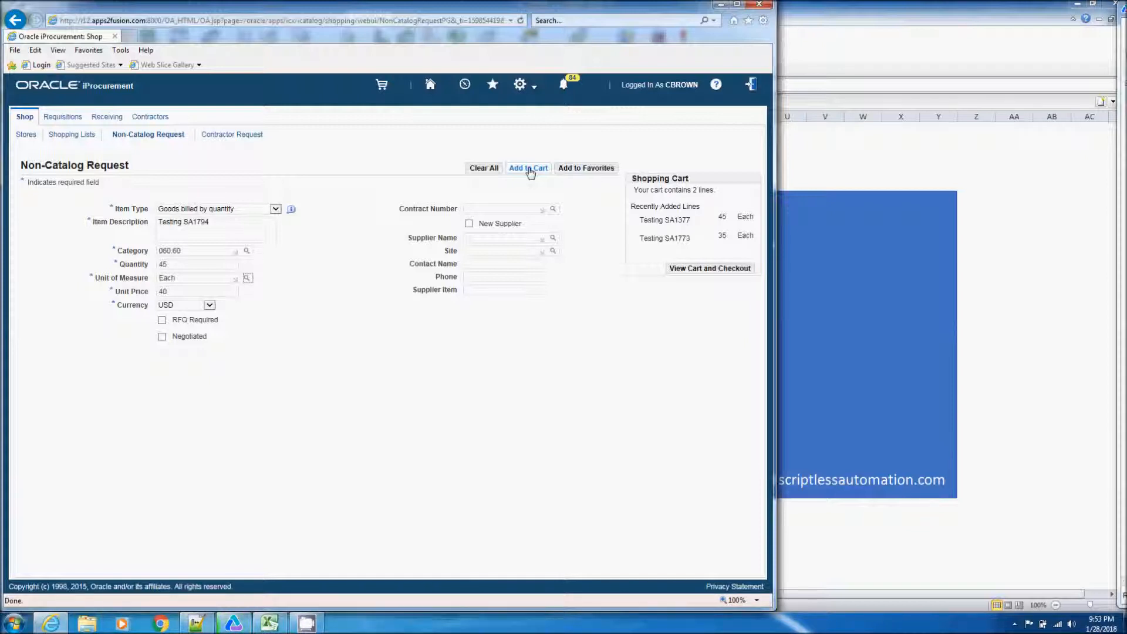
{"action": "left_click", "coordinate": [529, 169]}
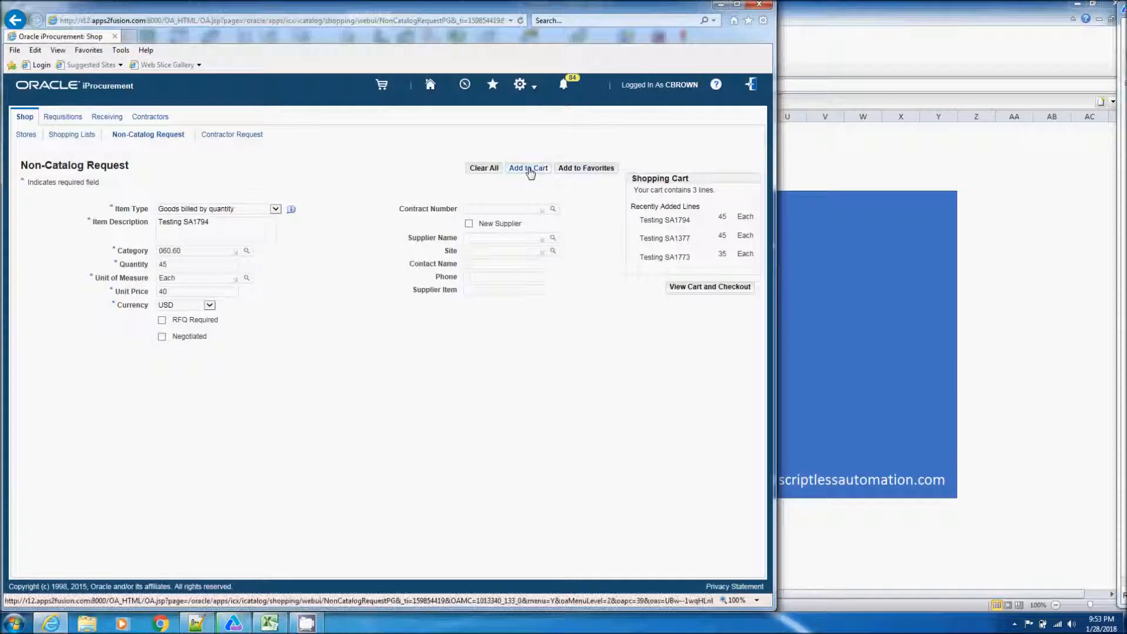
Check out the cart, submit the requisition and return to the E-Business Suite home page.
{"action": "left_click", "coordinate": [710, 287]}
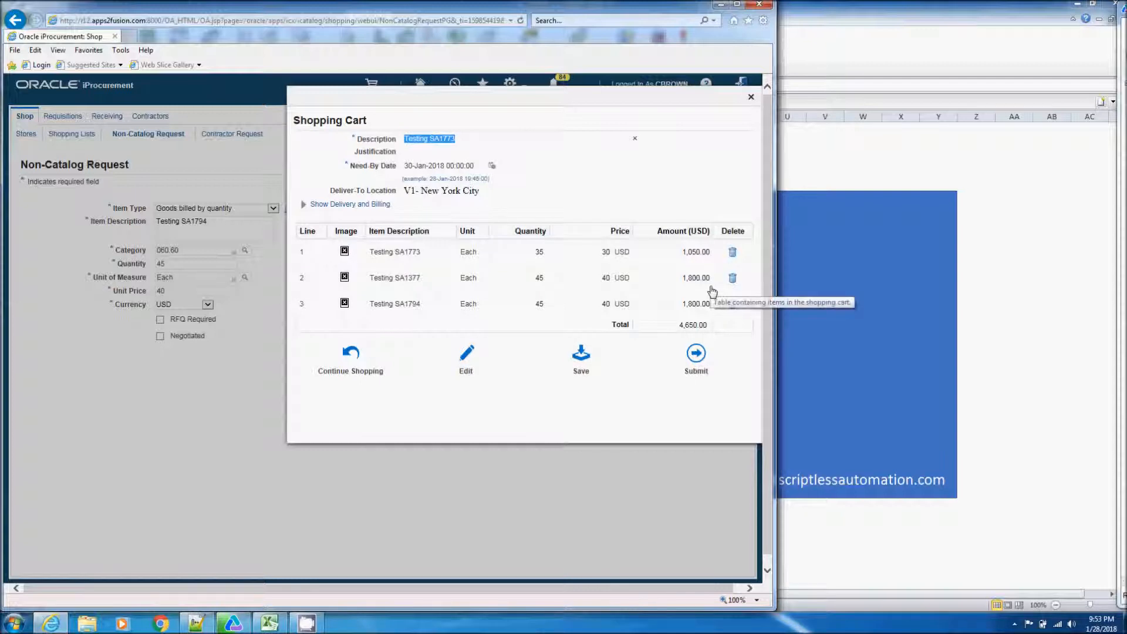
{"action": "left_click", "coordinate": [689, 348]}
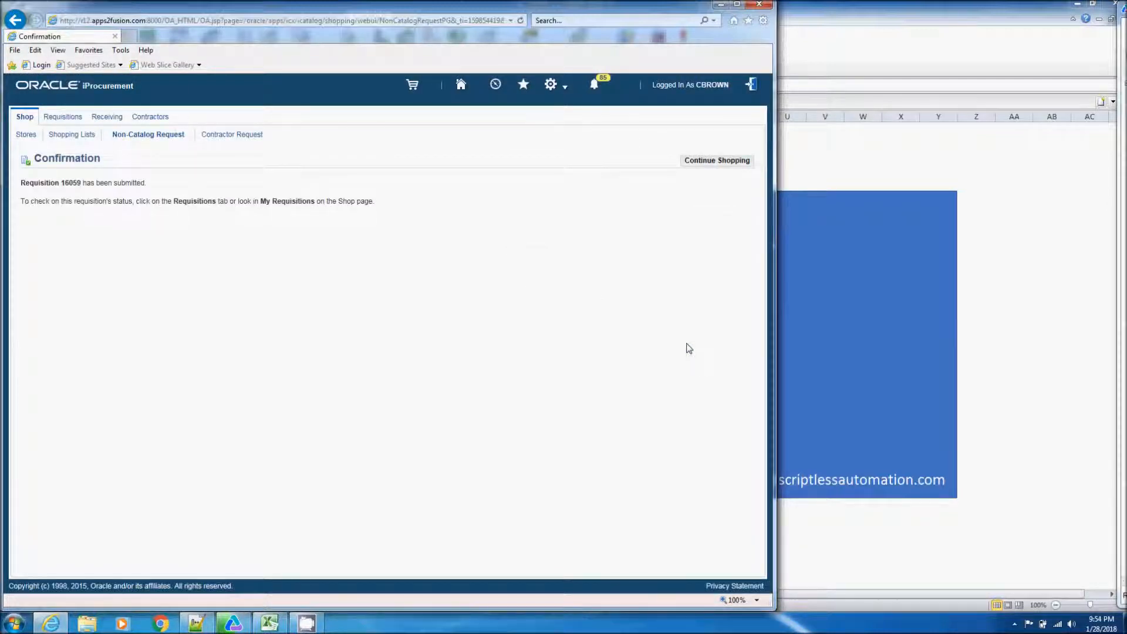
{"action": "left_click", "coordinate": [460, 86]}
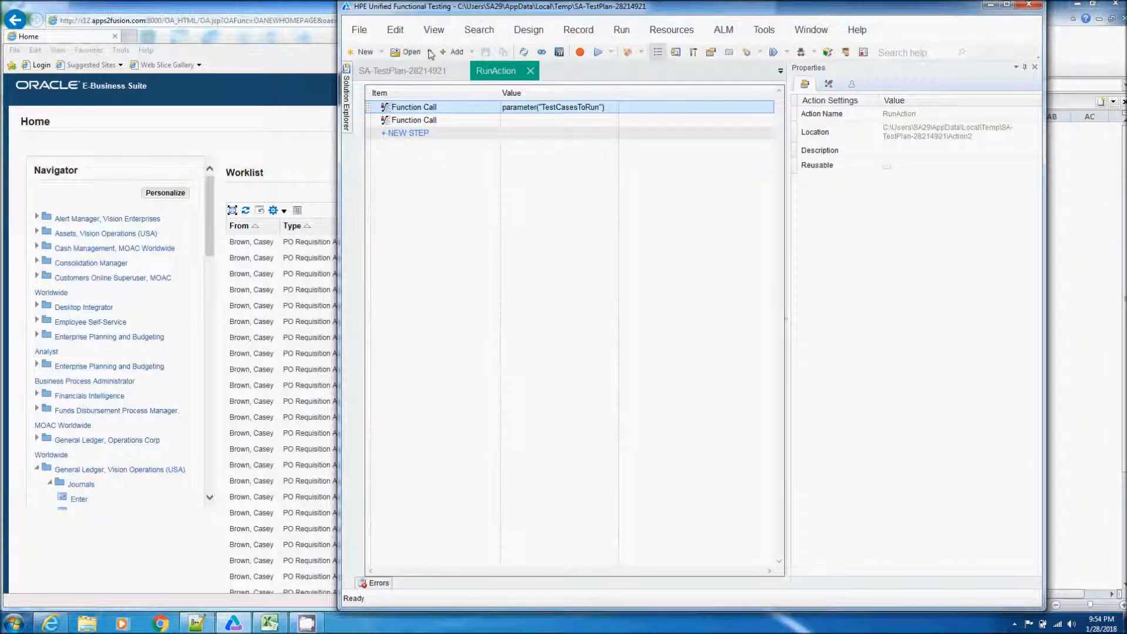
Show the data table in UFT and check the OutReqNavHome Output1 value and the RunAction sheet's NCR scenario.
{"action": "left_click", "coordinate": [434, 30]}
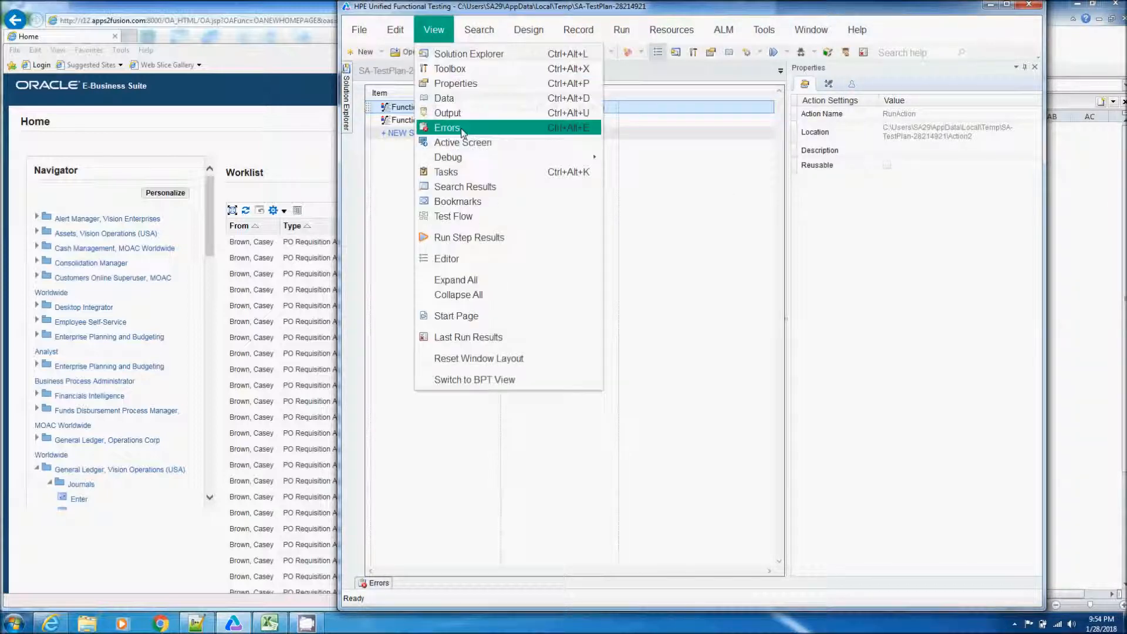
{"action": "left_click", "coordinate": [460, 99]}
{"action": "left_click", "coordinate": [716, 402]}
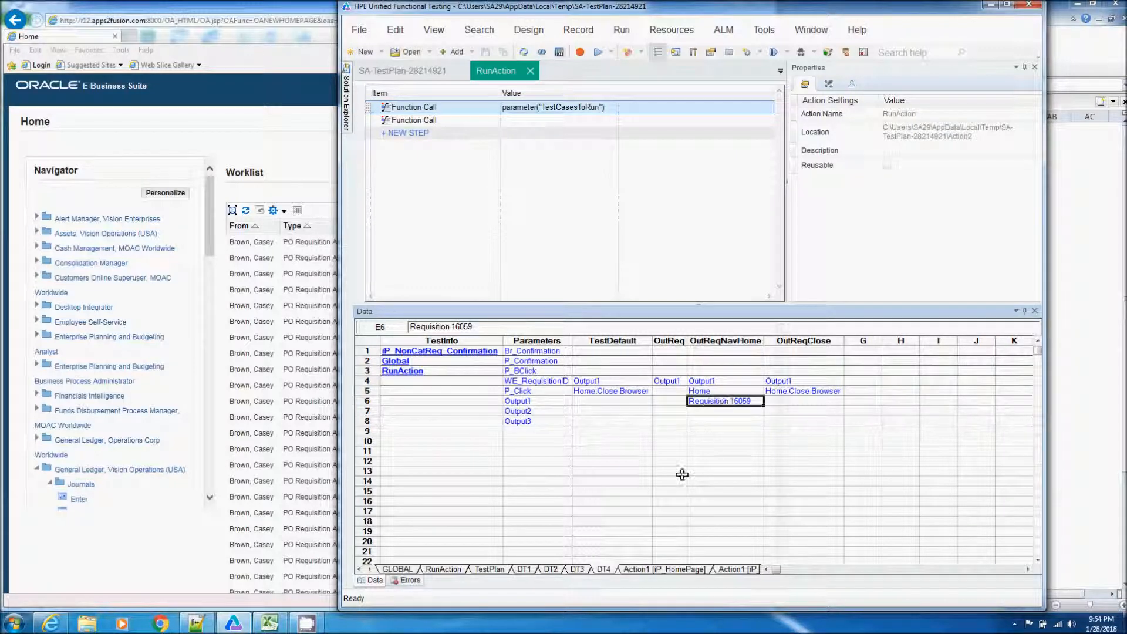
{"action": "left_click", "coordinate": [452, 569]}
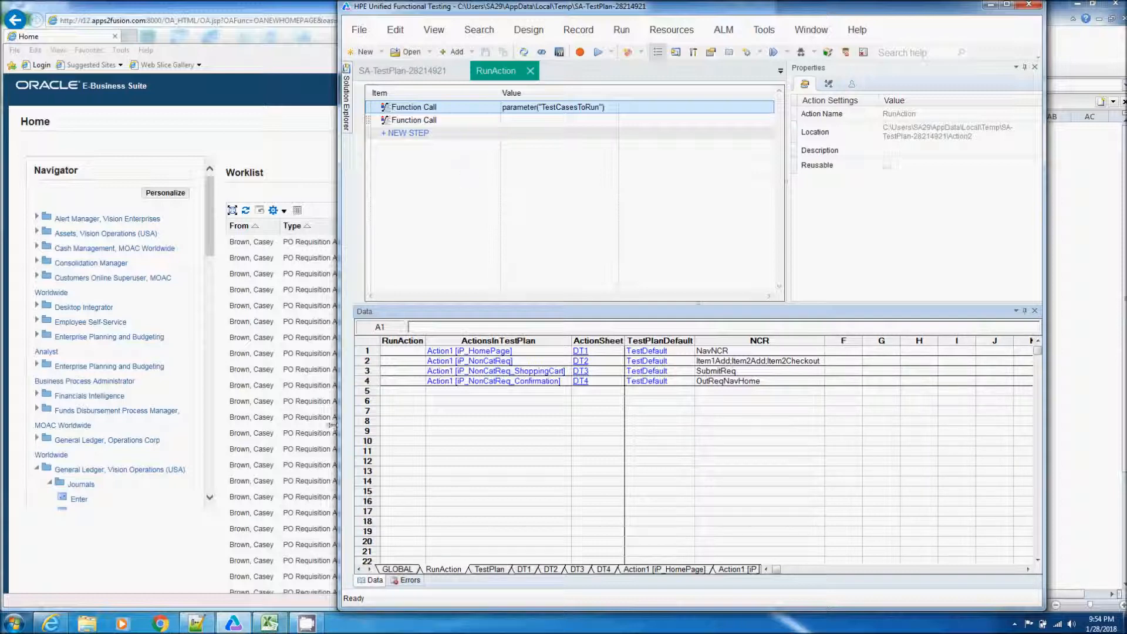
Switch to Excel, open the data table of the currently open test plan, and refresh its global sheet.
{"action": "left_click", "coordinate": [269, 623]}
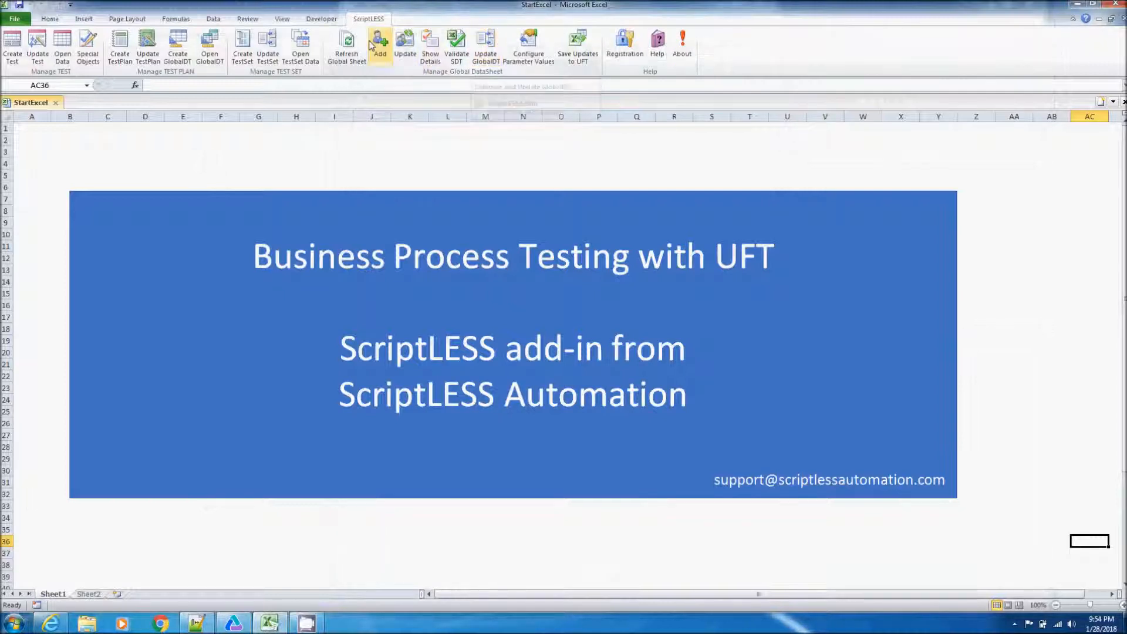
{"action": "left_click", "coordinate": [204, 50]}
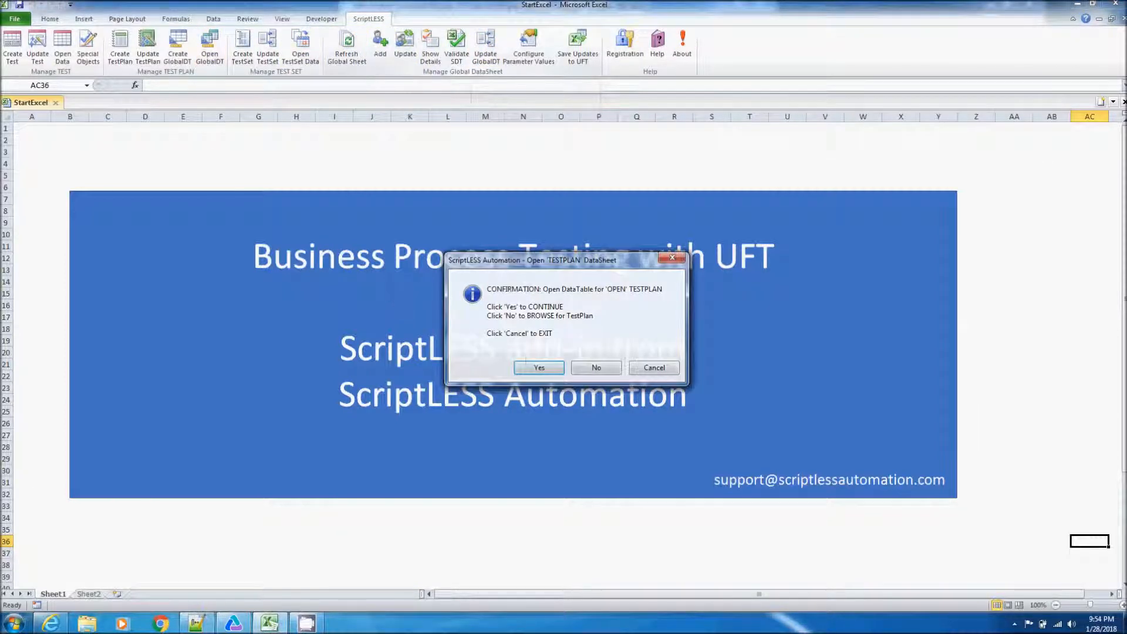
{"action": "left_click", "coordinate": [531, 367]}
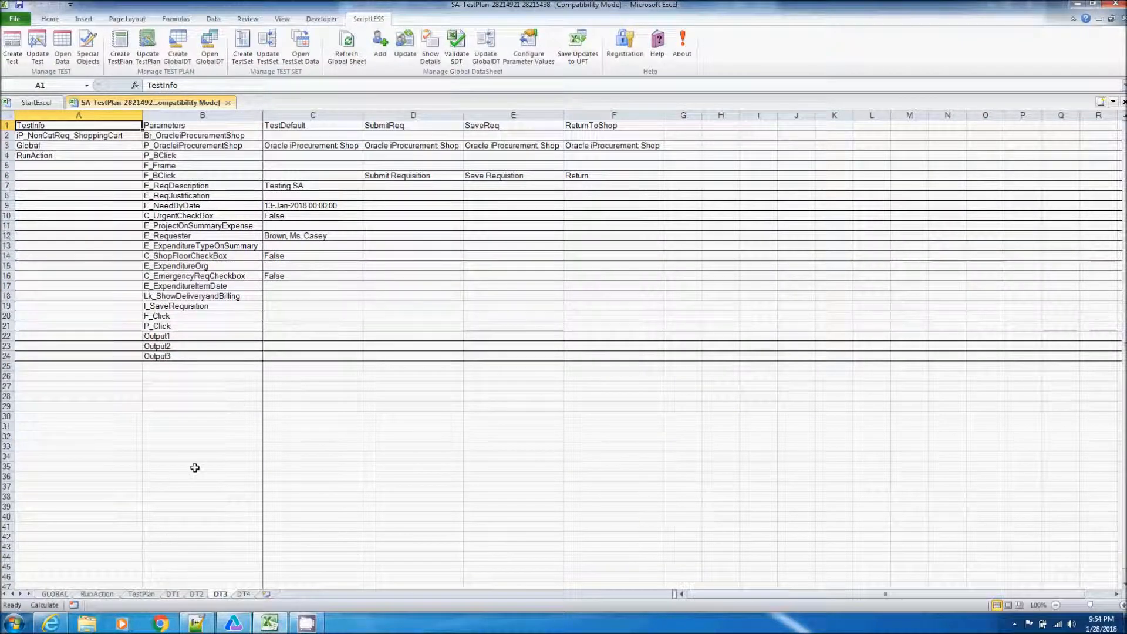
{"action": "left_click", "coordinate": [347, 48]}
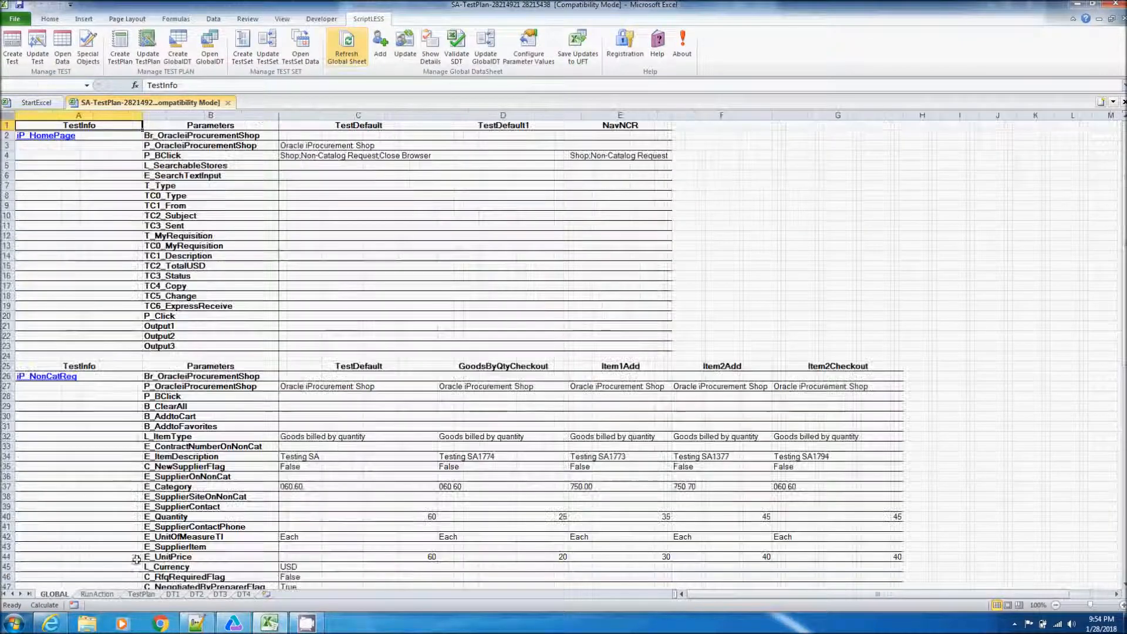
Generate the details sheet for the NCR scenario from the RunAction sheet.
{"action": "left_click", "coordinate": [110, 594]}
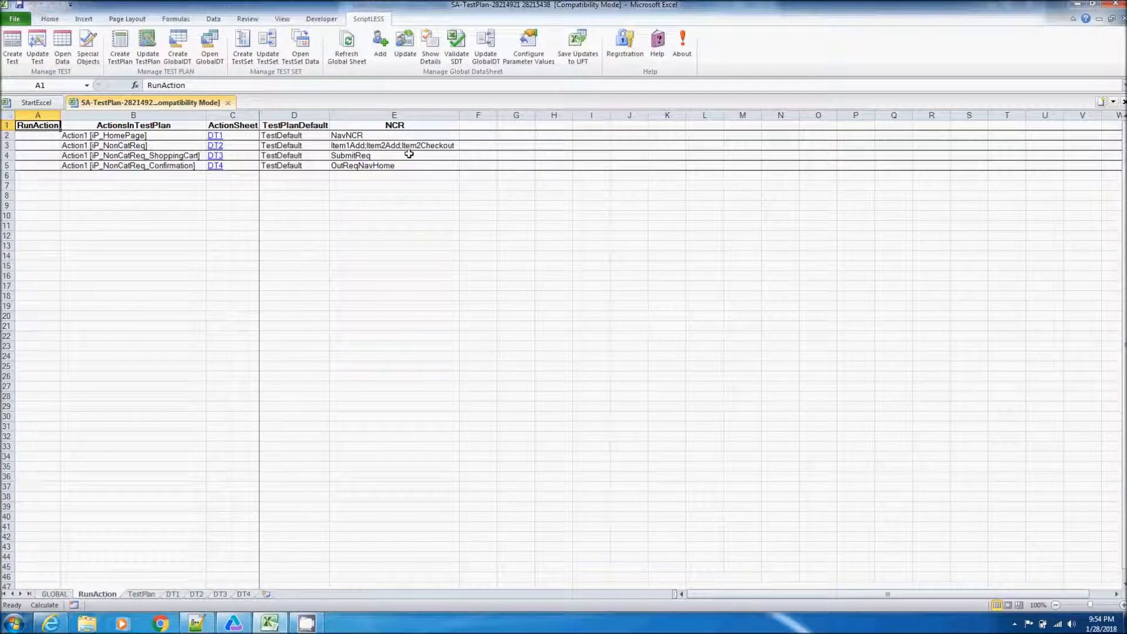
{"action": "left_click", "coordinate": [434, 54]}
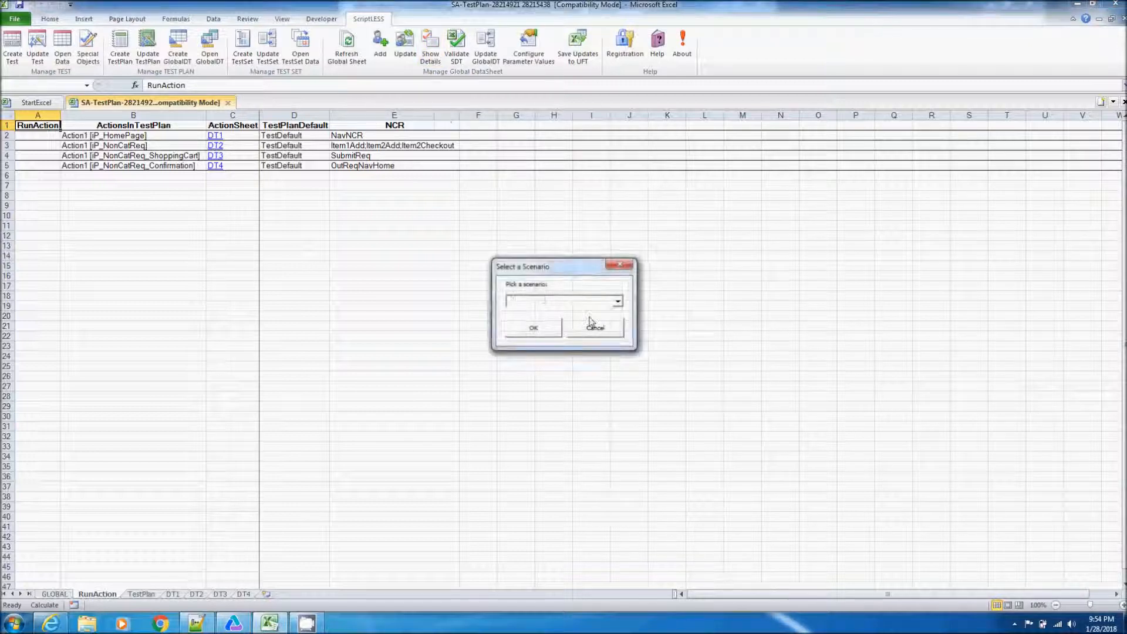
{"action": "left_click", "coordinate": [617, 302]}
{"action": "left_click", "coordinate": [532, 324]}
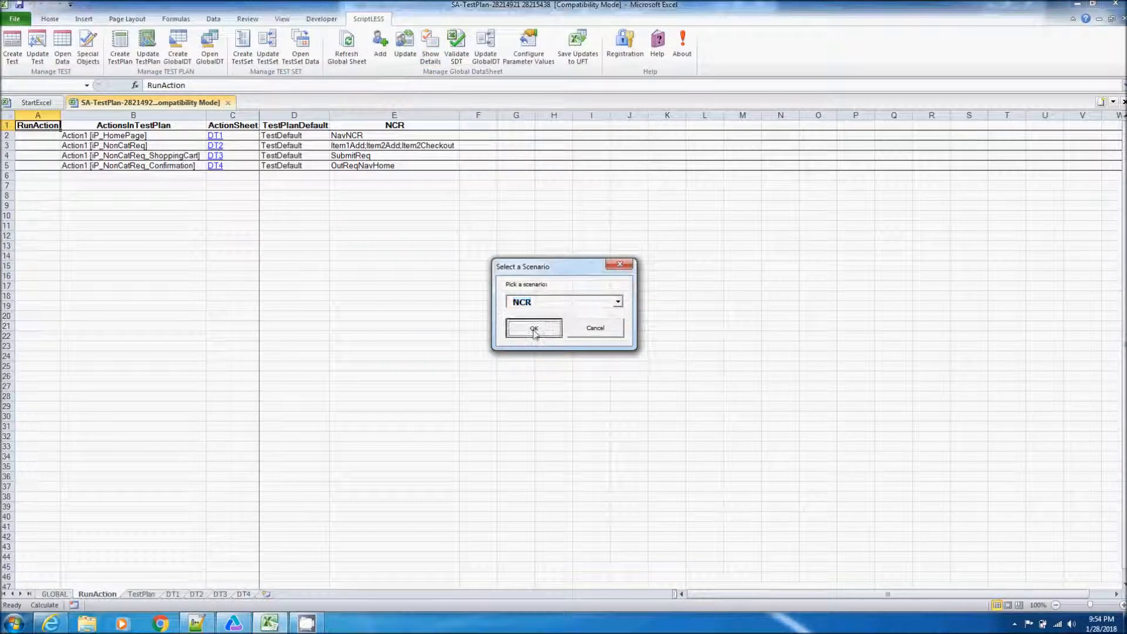
{"action": "left_click", "coordinate": [534, 330]}
Examine the NCR details sheet from the home page parameters through to the confirmation outputs.
{"action": "scroll", "coordinate": [599, 395], "scroll_direction": "down", "scroll_amount": 6}
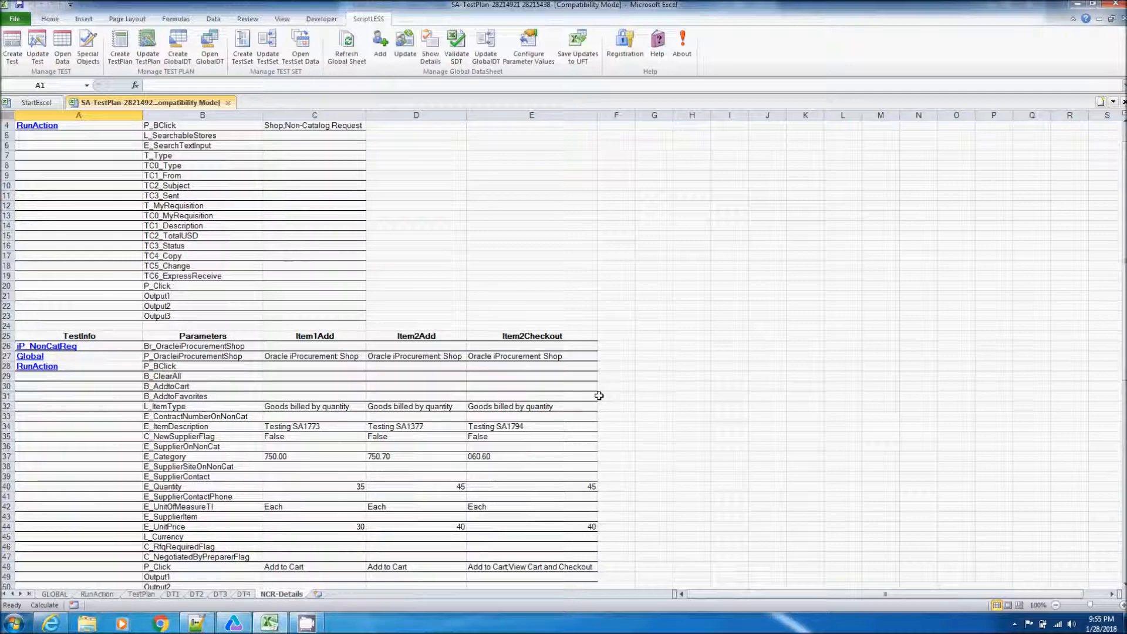
{"action": "scroll", "coordinate": [599, 396], "scroll_direction": "down", "scroll_amount": 12}
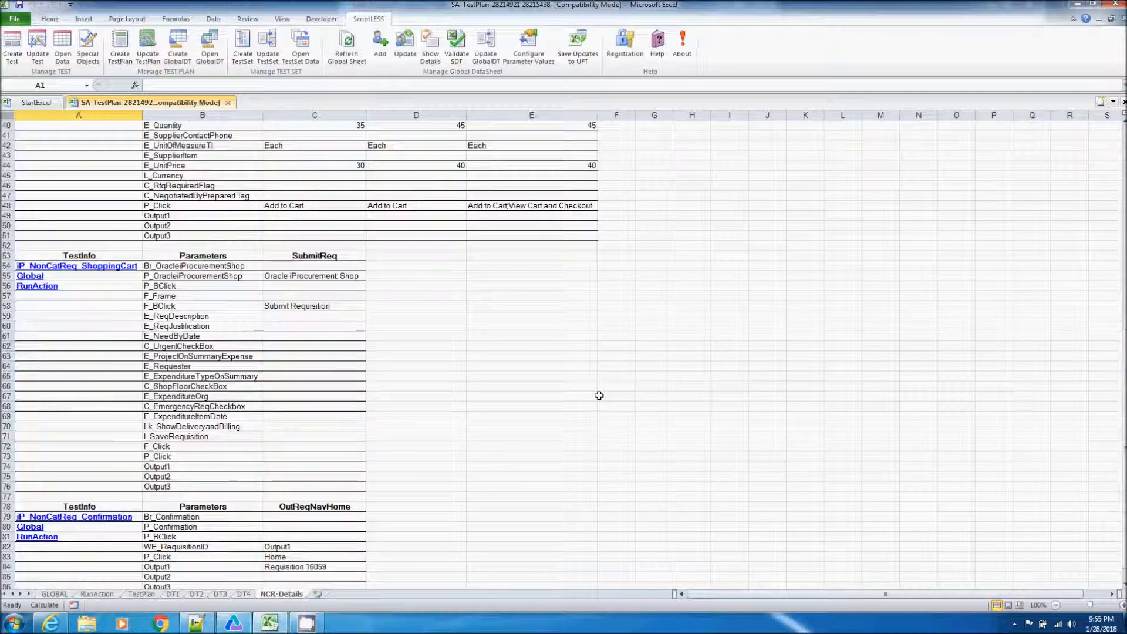
{"action": "scroll", "coordinate": [599, 395], "scroll_direction": "up", "scroll_amount": 18}
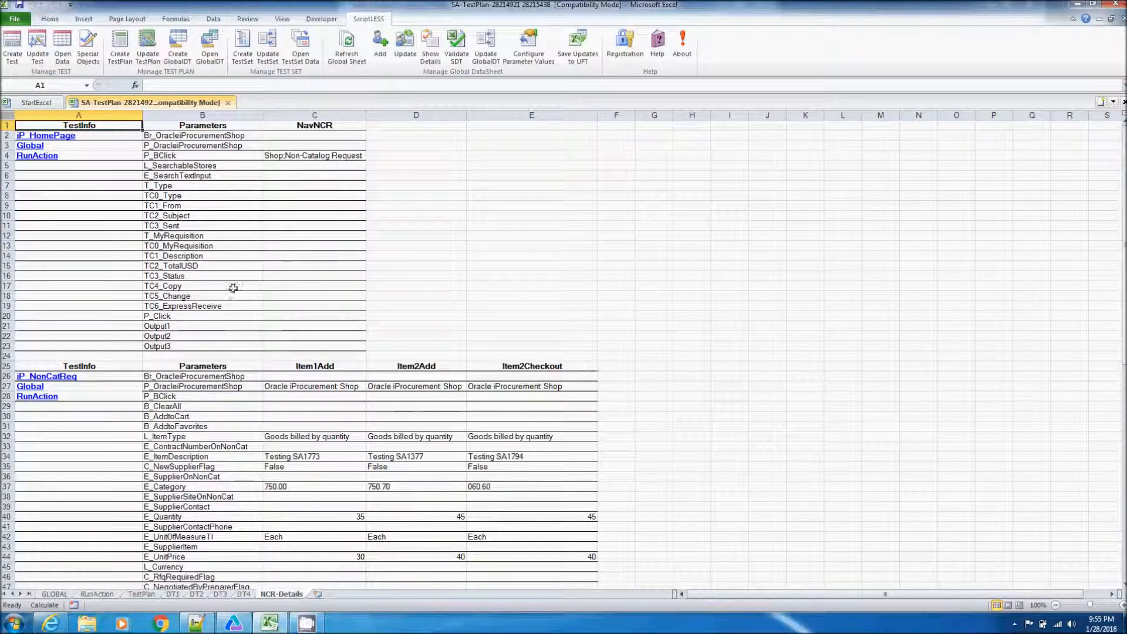
{"action": "scroll", "coordinate": [348, 318], "scroll_direction": "down", "scroll_amount": 7}
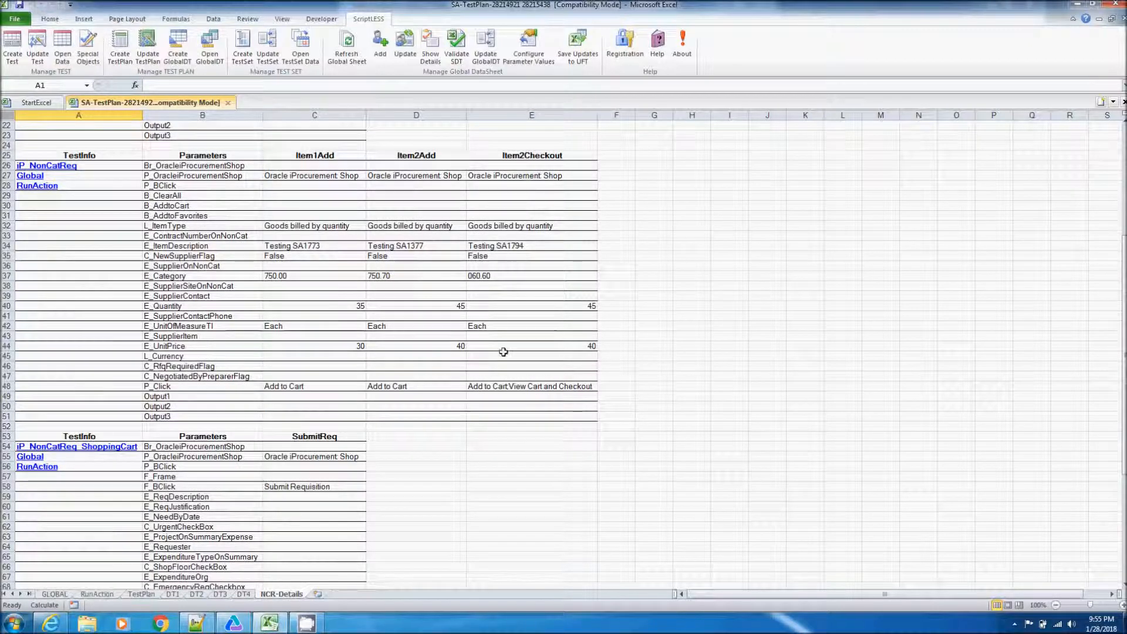
{"action": "scroll", "coordinate": [448, 421], "scroll_direction": "down", "scroll_amount": 6}
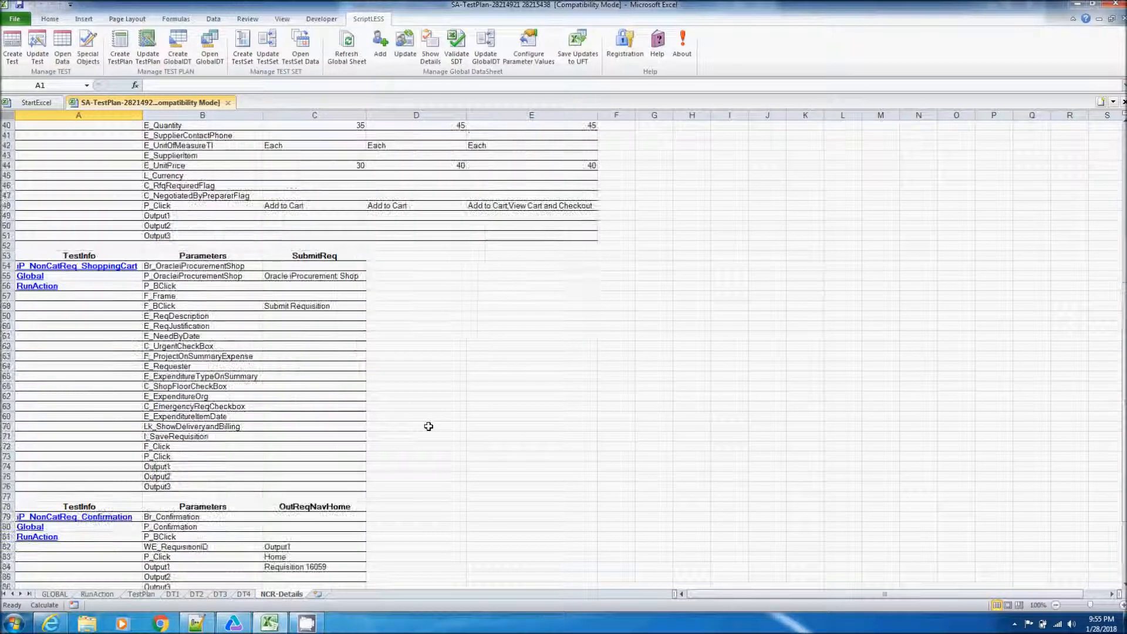
{"action": "scroll", "coordinate": [360, 338], "scroll_direction": "down", "scroll_amount": 7}
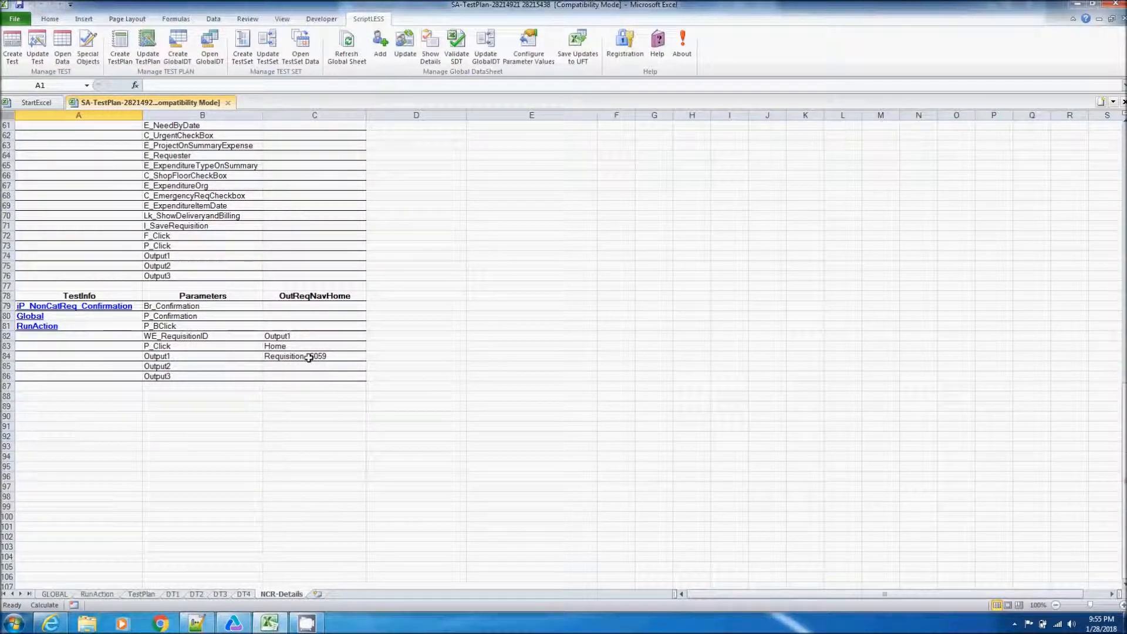
{"action": "scroll", "coordinate": [457, 390], "scroll_direction": "up", "scroll_amount": 2}
{"action": "scroll", "coordinate": [457, 390], "scroll_direction": "up", "scroll_amount": 9}
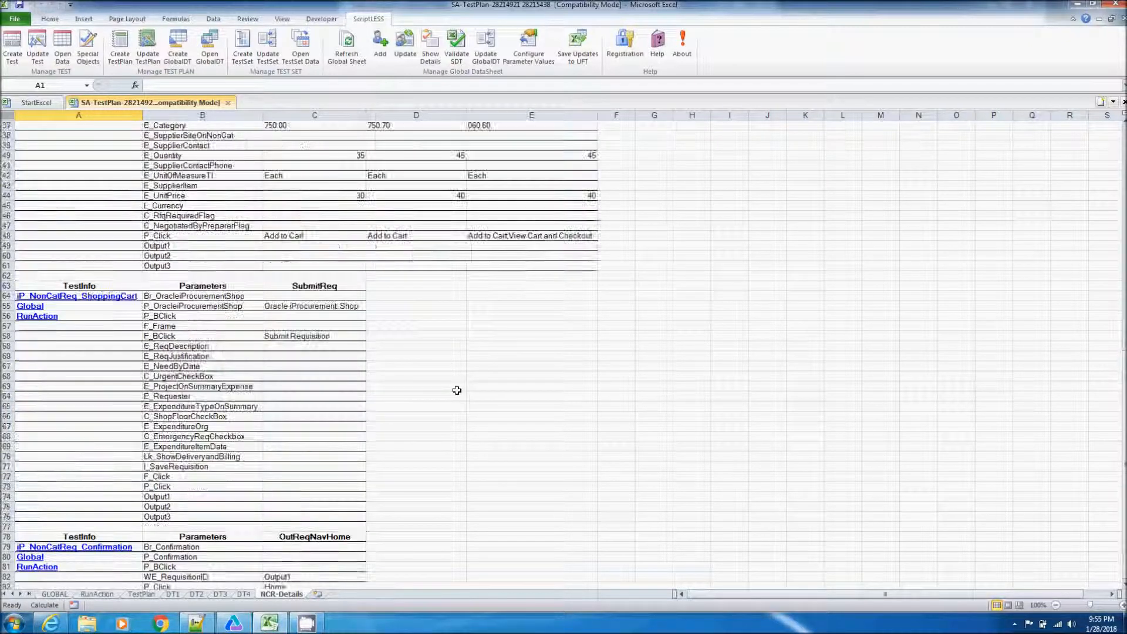
{"action": "scroll", "coordinate": [457, 391], "scroll_direction": "up", "scroll_amount": 4}
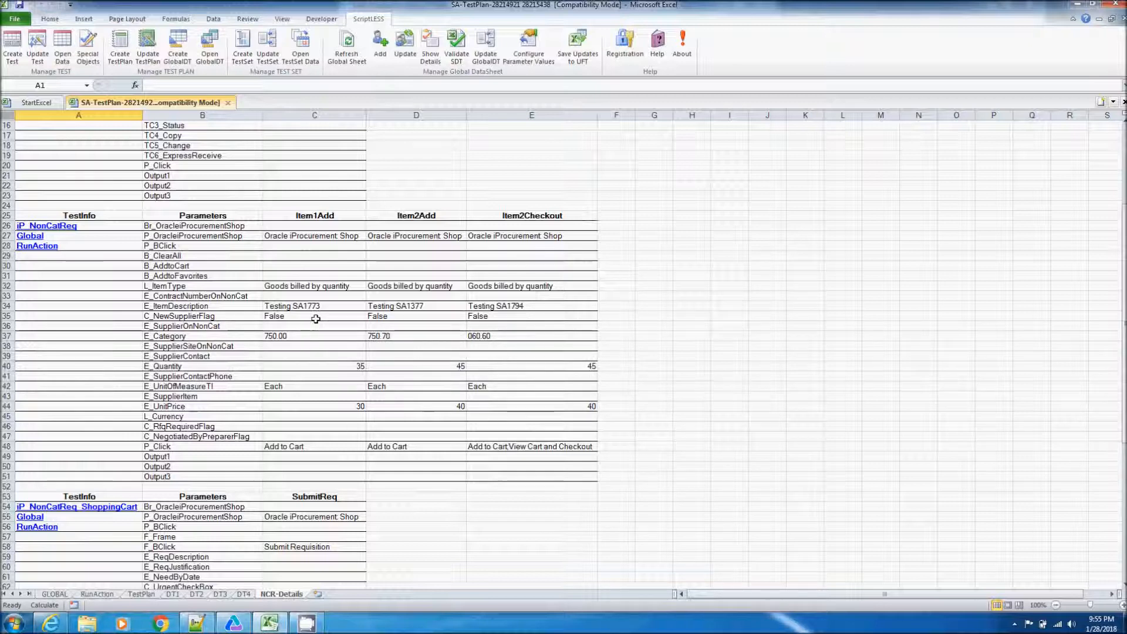
Close the test plan workbook and save its changes.
{"action": "left_click", "coordinate": [228, 103]}
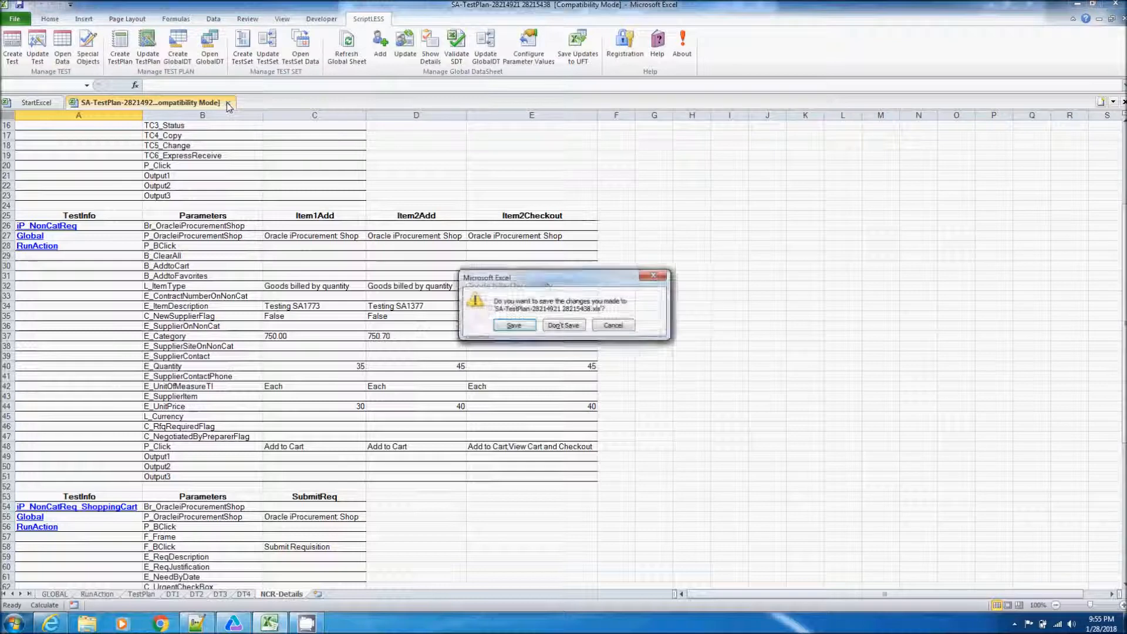
{"action": "left_click", "coordinate": [515, 325]}
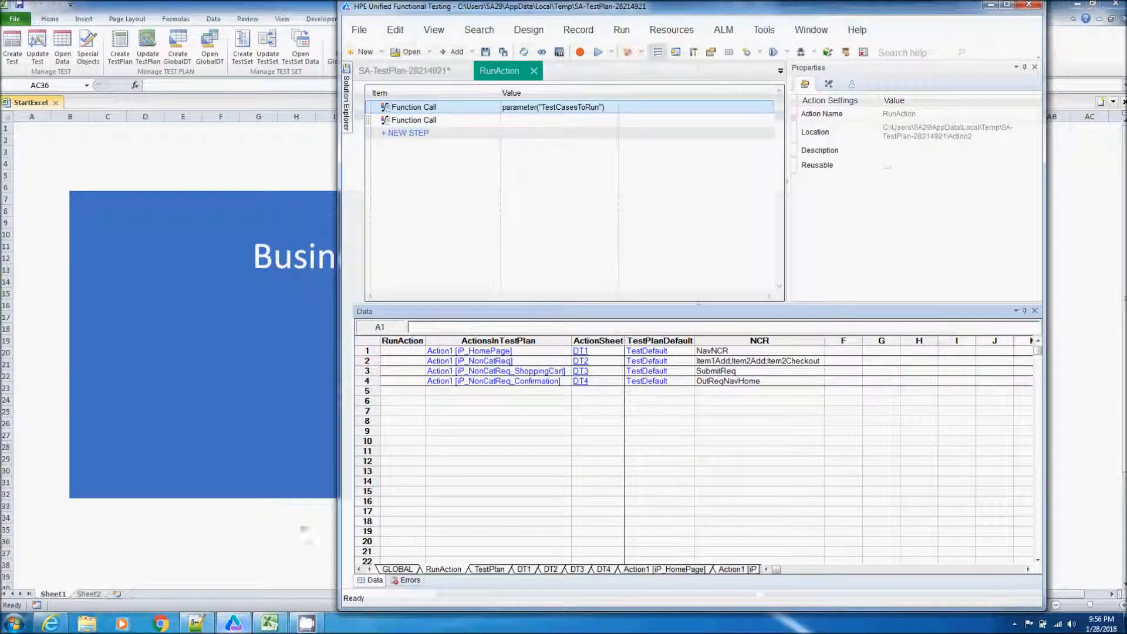
Open the last run results from UFT, expand all result nodes, and view the NCR scenario's step details.
{"action": "left_click", "coordinate": [864, 53]}
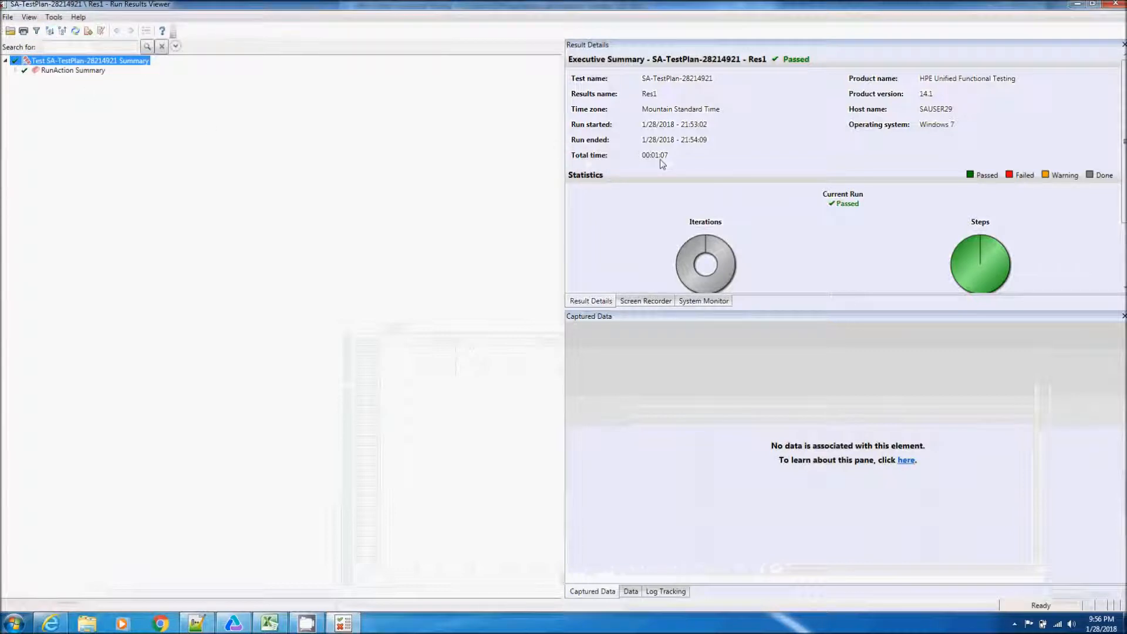
{"action": "left_click", "coordinate": [50, 31]}
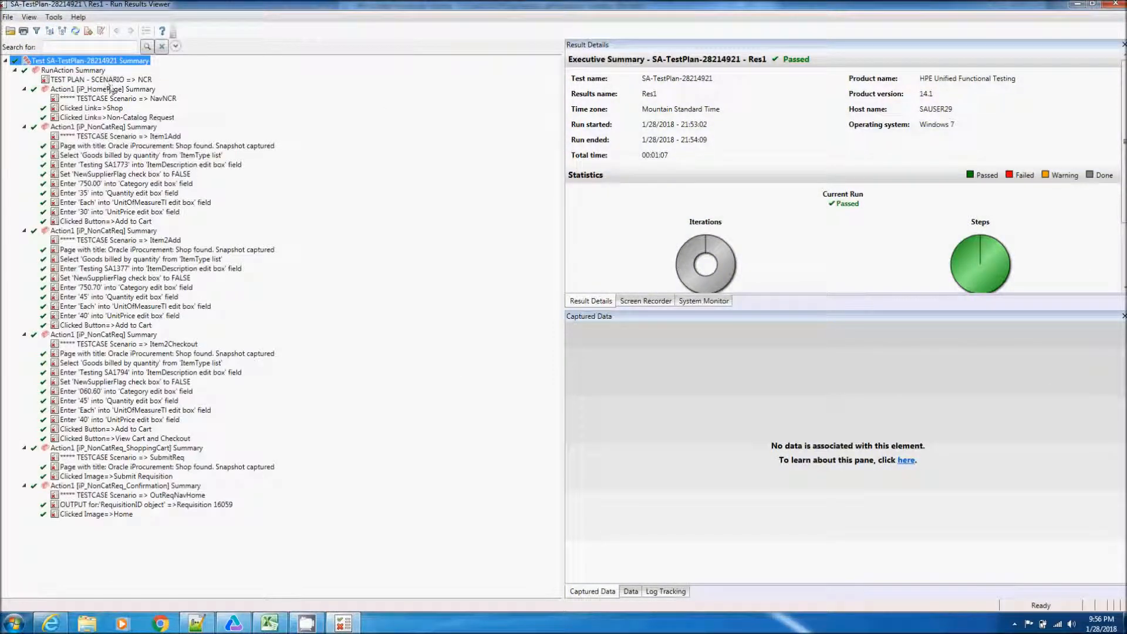
{"action": "left_click", "coordinate": [116, 81]}
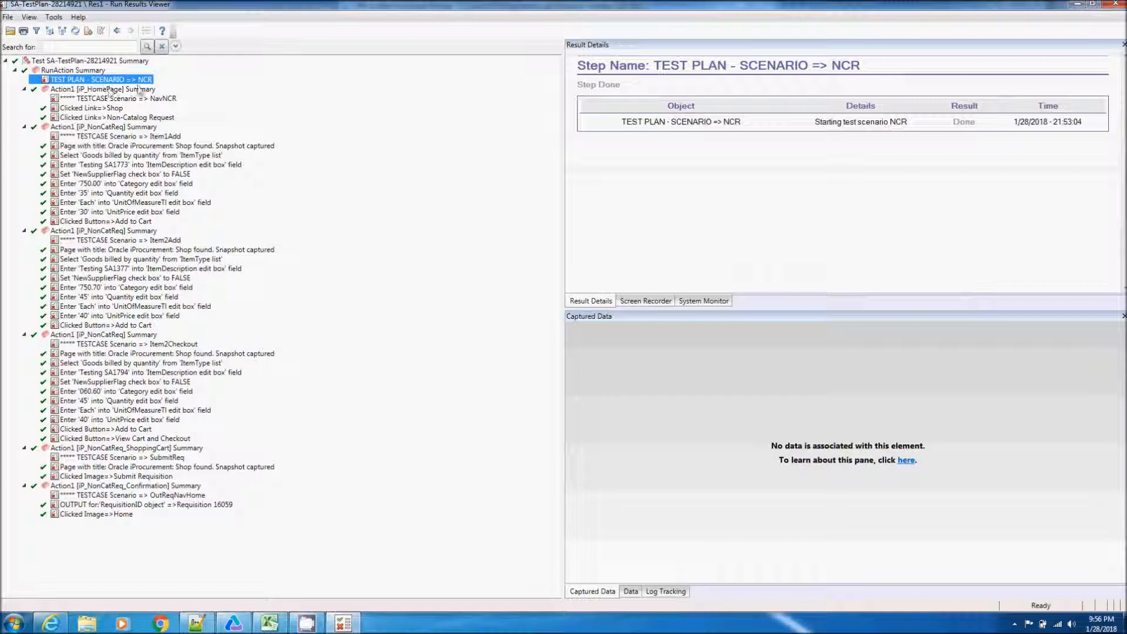
View the result details of the test case scenario entries from NavNCR and Item1Add through SubmitReq to OutReqNavHome.
{"action": "left_click", "coordinate": [122, 99]}
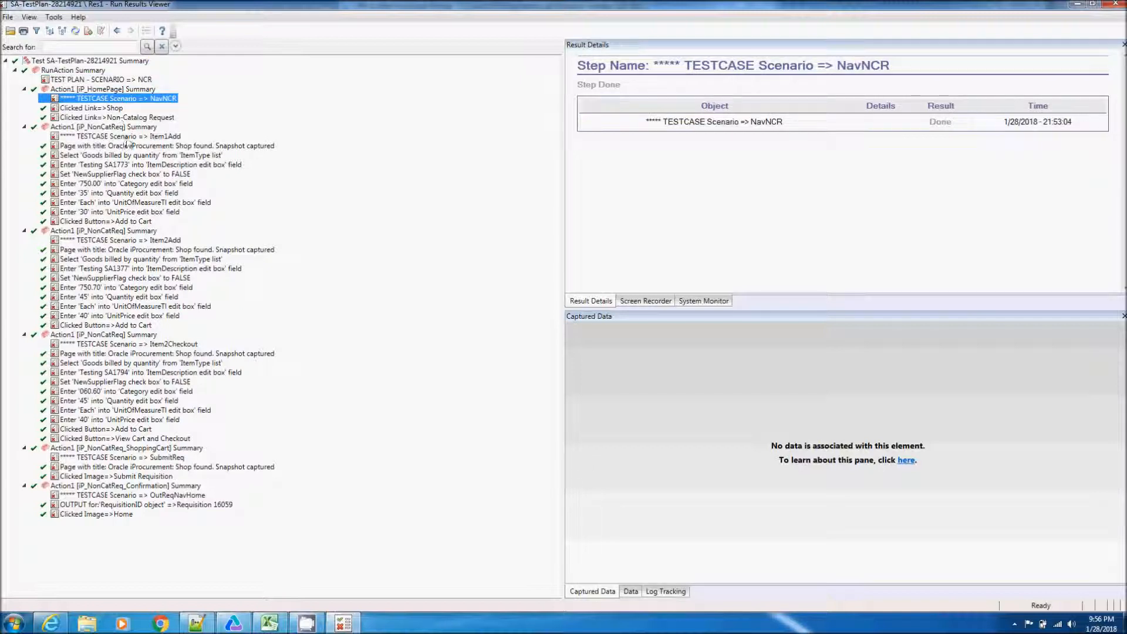
{"action": "left_click", "coordinate": [125, 137]}
{"action": "left_click", "coordinate": [119, 242]}
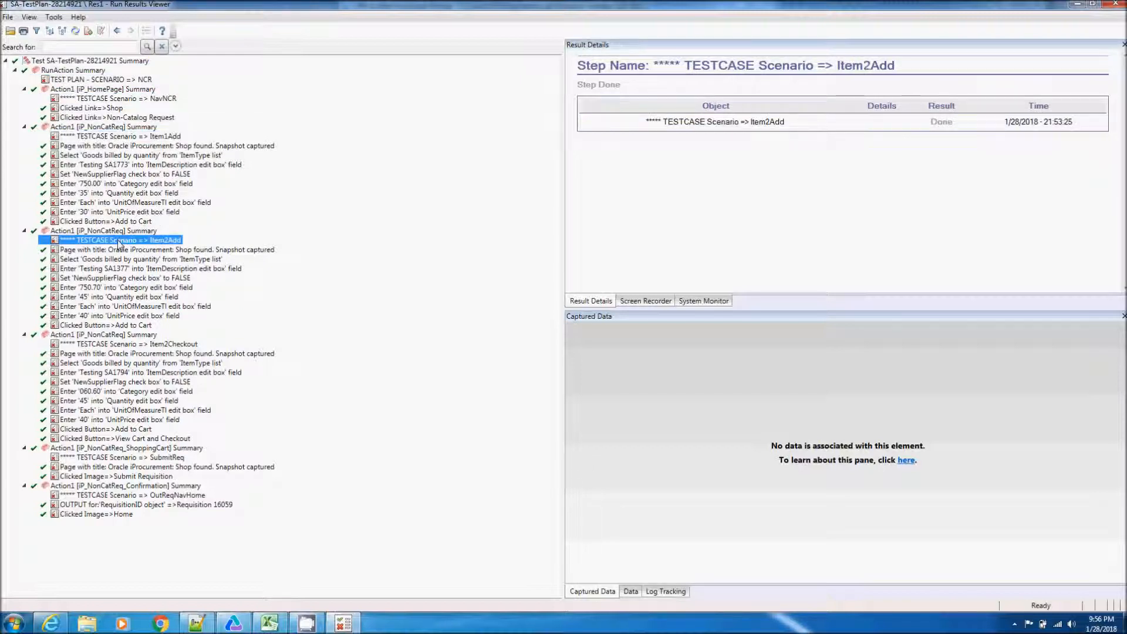
{"action": "left_click", "coordinate": [164, 345]}
{"action": "left_click", "coordinate": [146, 449]}
{"action": "left_click", "coordinate": [148, 458]}
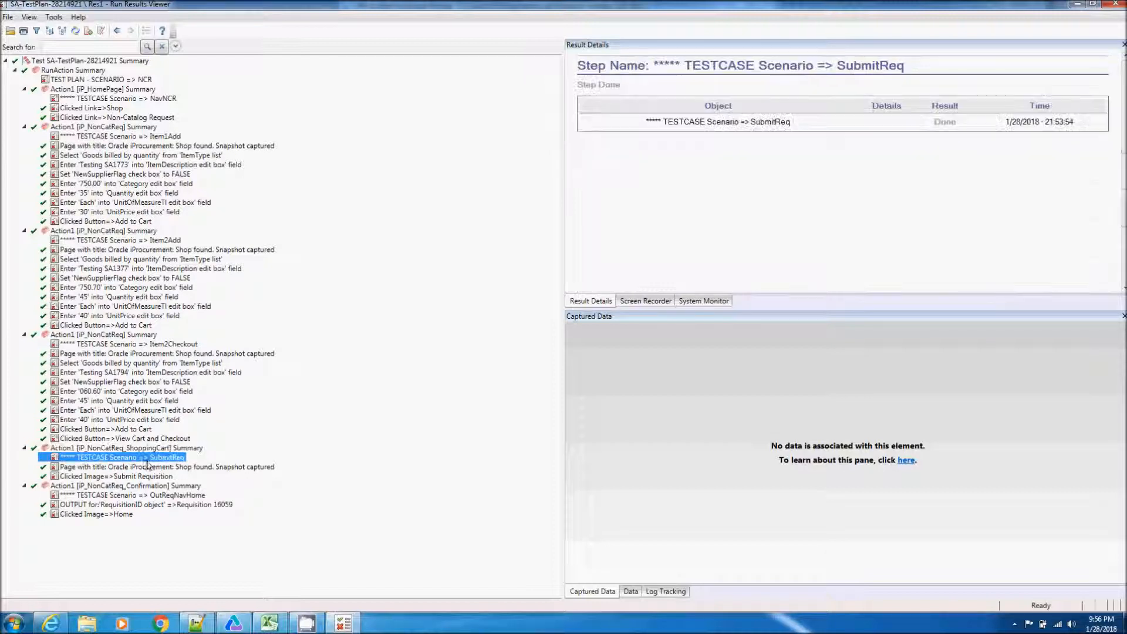
{"action": "left_click", "coordinate": [167, 496]}
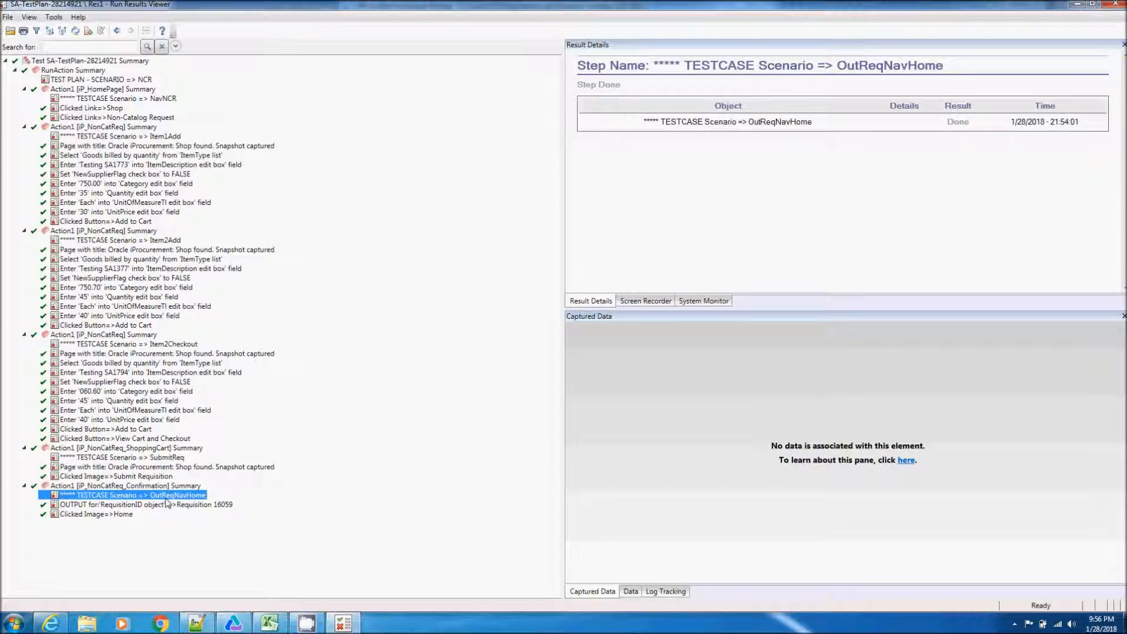
View the Item2Add test case's Add to Cart result with enlarged details and compare its Before and After screenshots.
{"action": "left_click", "coordinate": [139, 326]}
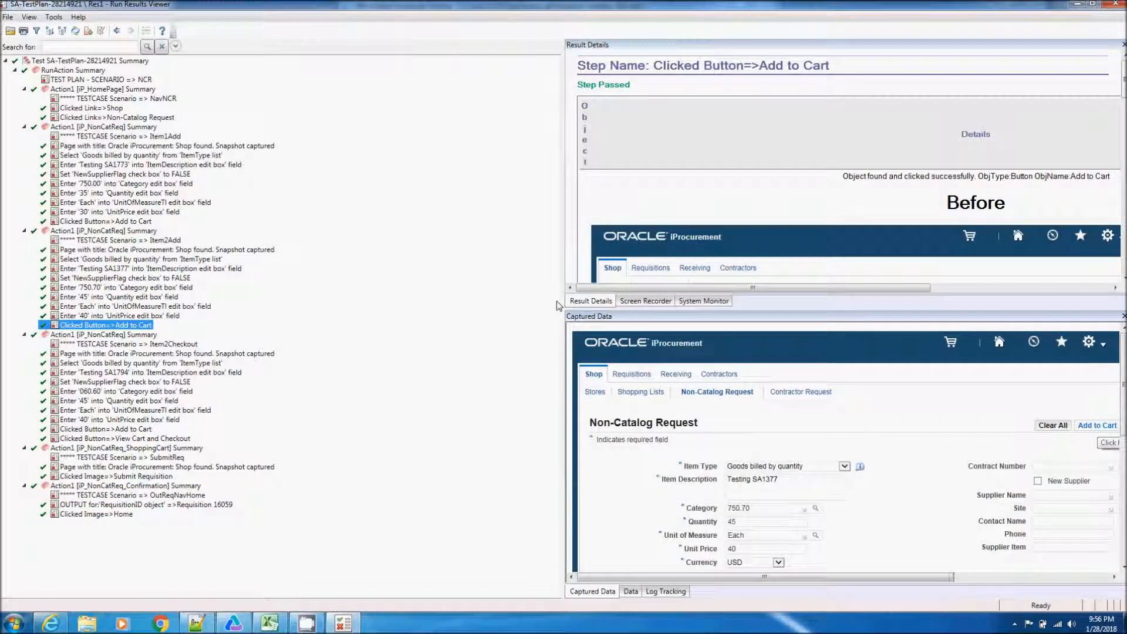
{"action": "left_click_drag", "start_coordinate": [563, 303], "coordinate": [357, 299]}
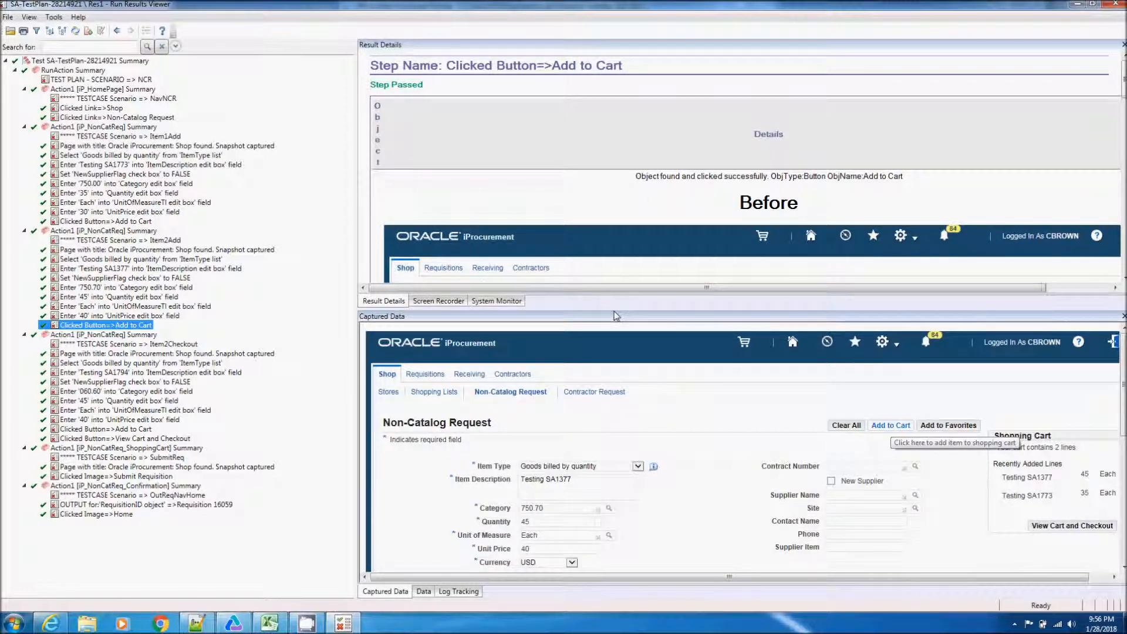
{"action": "left_click_drag", "start_coordinate": [614, 315], "coordinate": [614, 467]}
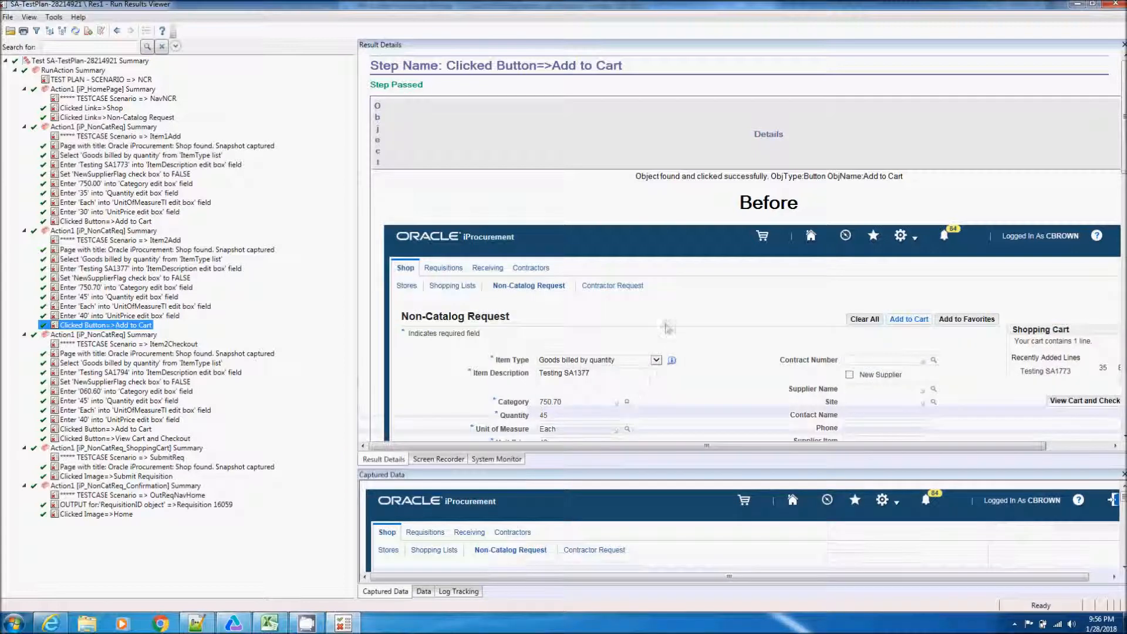
{"action": "scroll", "coordinate": [617, 264], "scroll_direction": "down", "scroll_amount": 15}
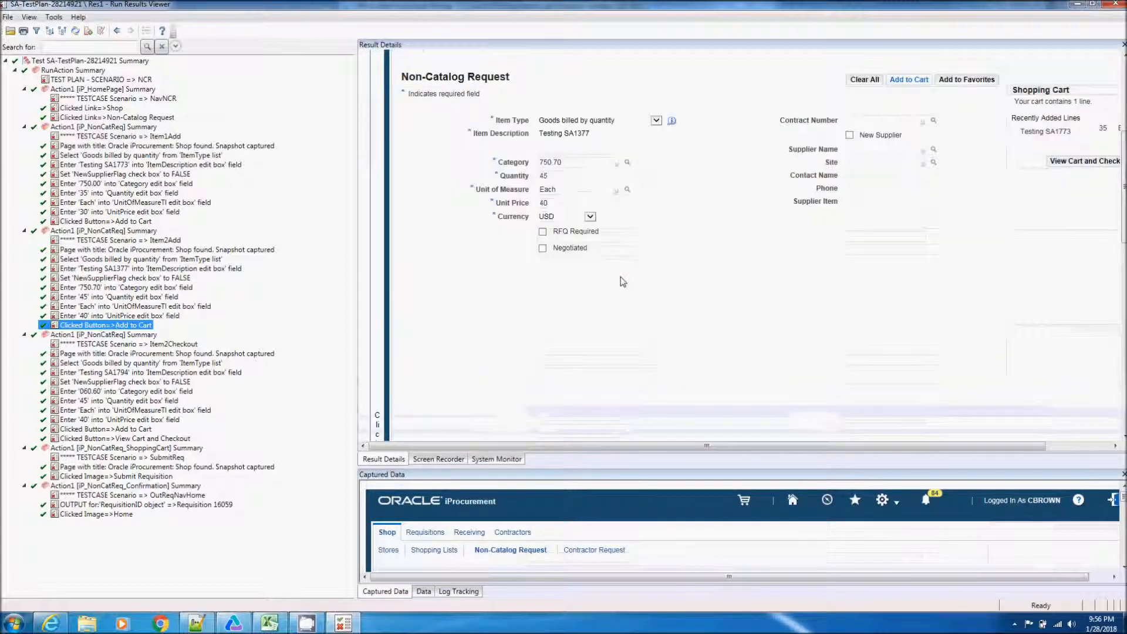
{"action": "scroll", "coordinate": [623, 281], "scroll_direction": "up", "scroll_amount": 15}
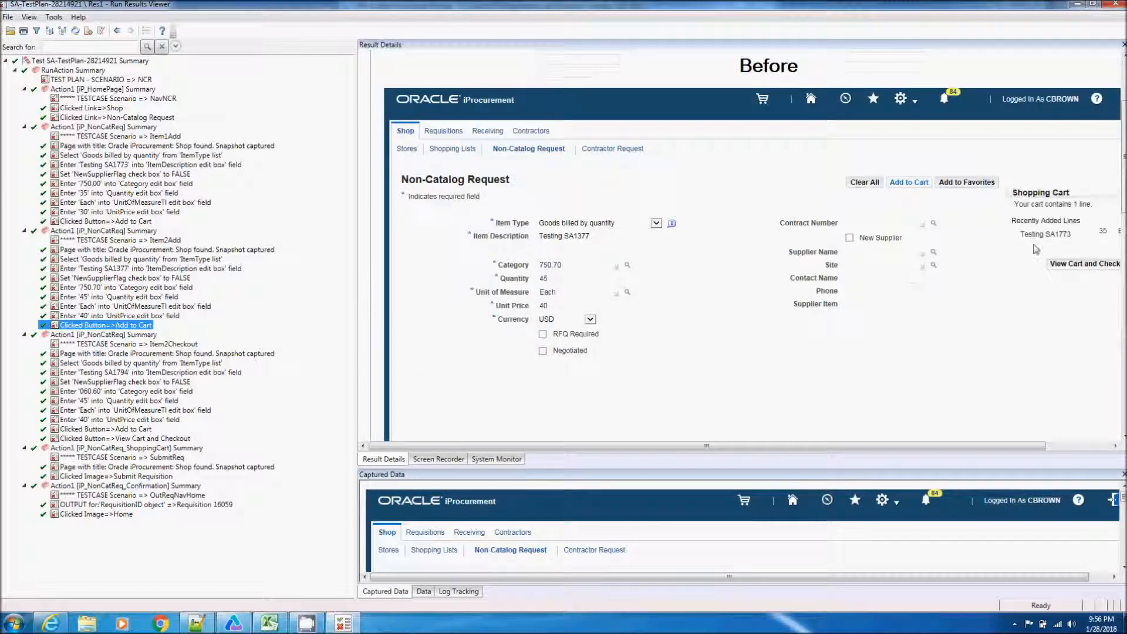
{"action": "scroll", "coordinate": [717, 282], "scroll_direction": "down", "scroll_amount": 15}
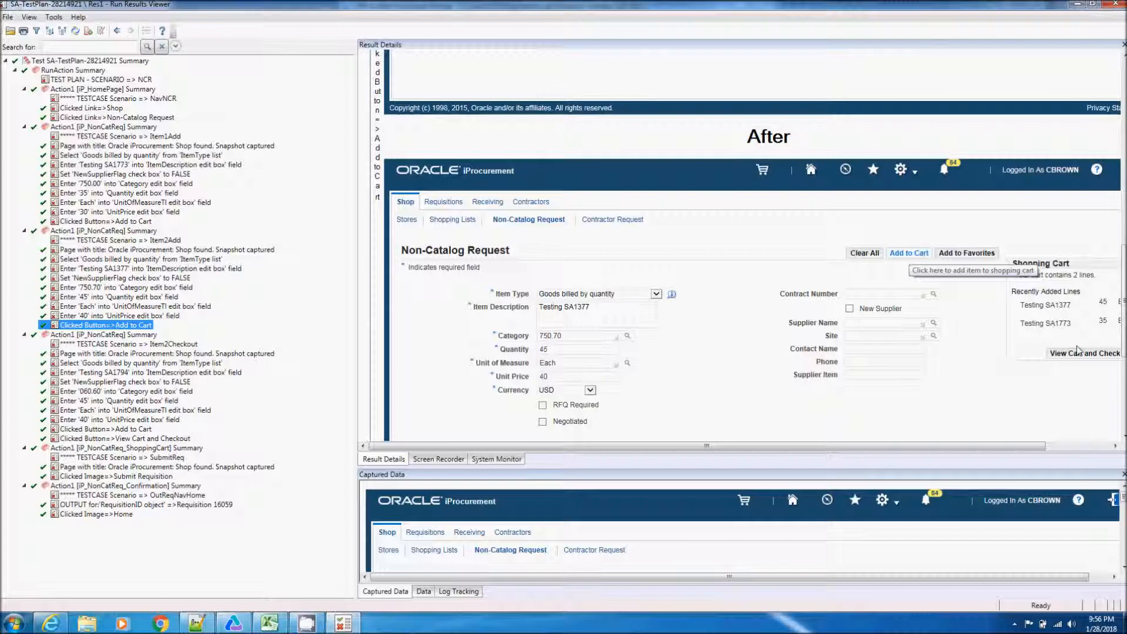
View the View Cart and Checkout result and examine the shopping cart lines in its After screenshot with a widened details area.
{"action": "left_click", "coordinate": [161, 440]}
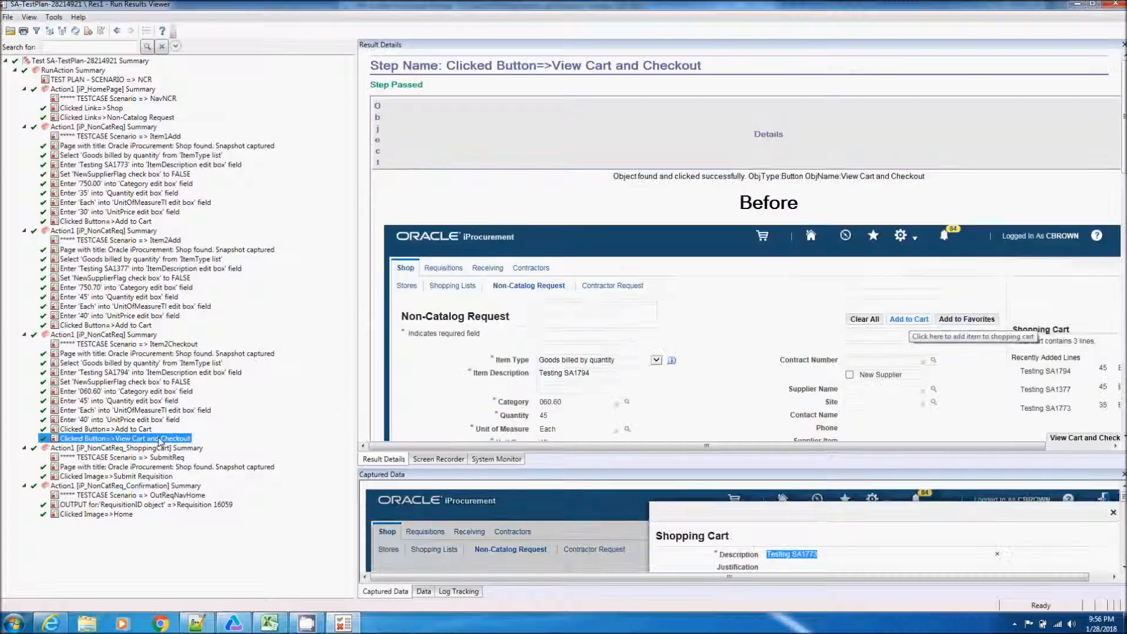
{"action": "scroll", "coordinate": [732, 343], "scroll_direction": "down", "scroll_amount": 10}
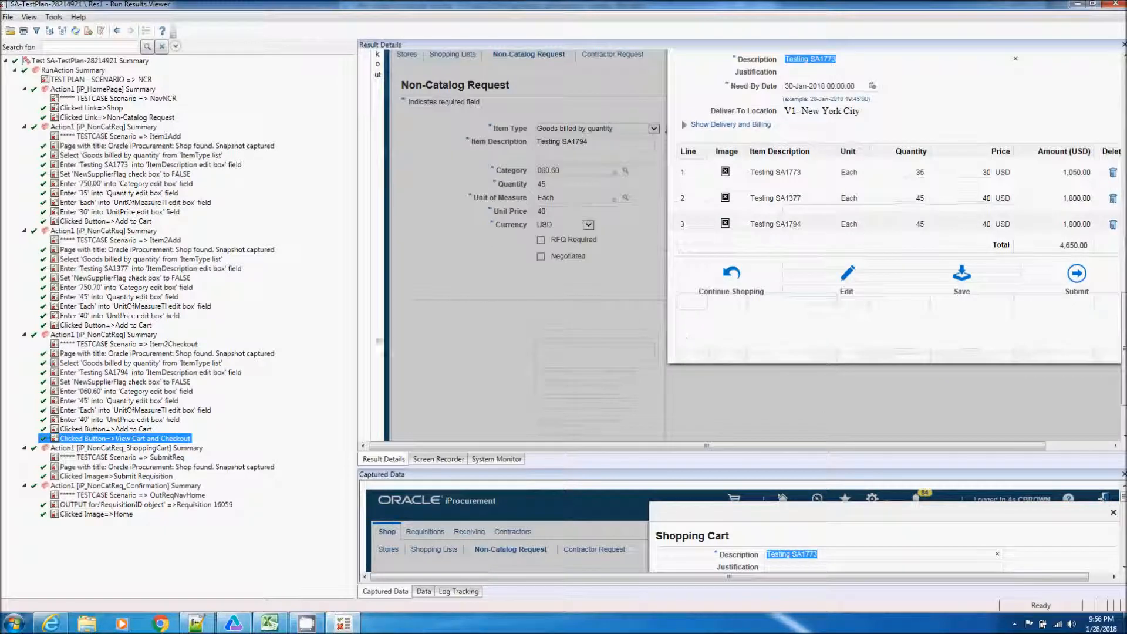
{"action": "left_click_drag", "start_coordinate": [355, 344], "coordinate": [320, 343]}
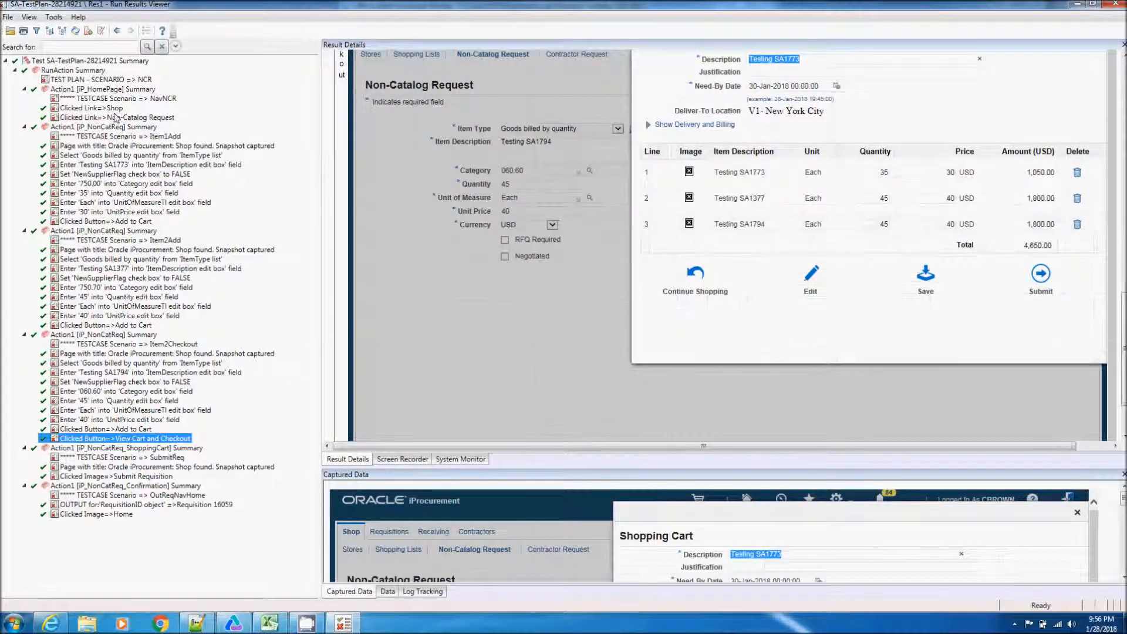
Close the run results and save the test plan in UFT.
{"action": "left_click", "coordinate": [1114, 5]}
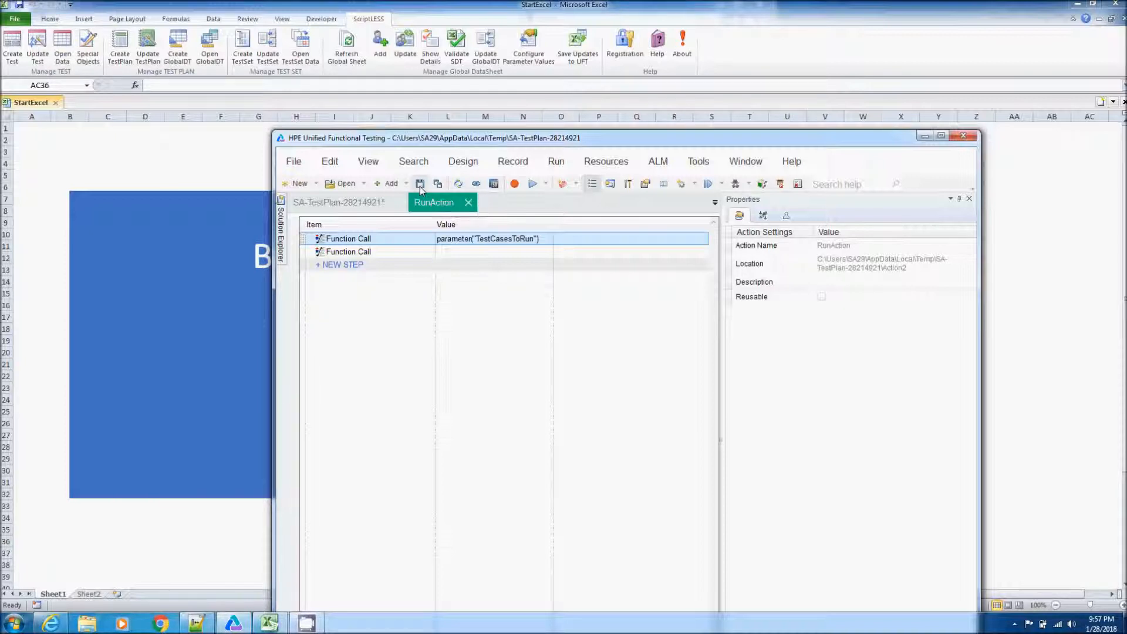
{"action": "left_click", "coordinate": [420, 184]}
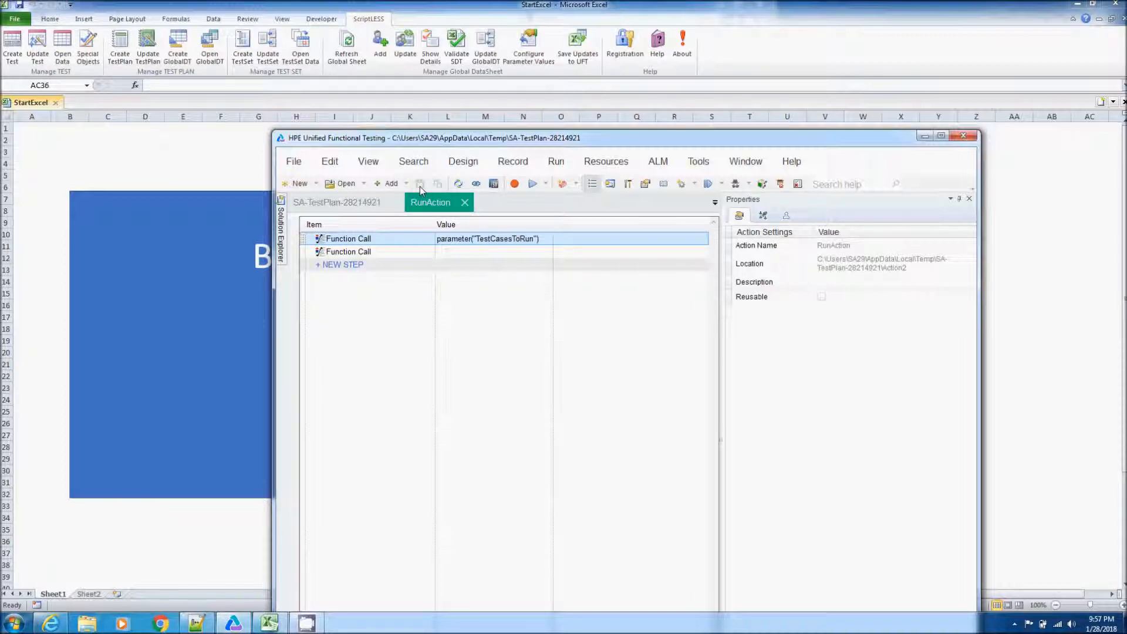